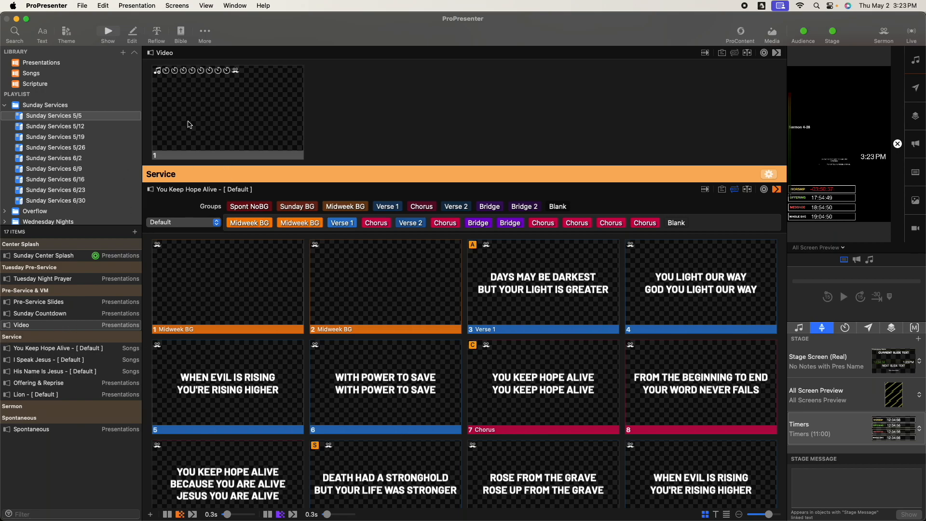
Switch to Finder and open the 5 5 folder inside the Sunday folder
mouse_move(309, 520)
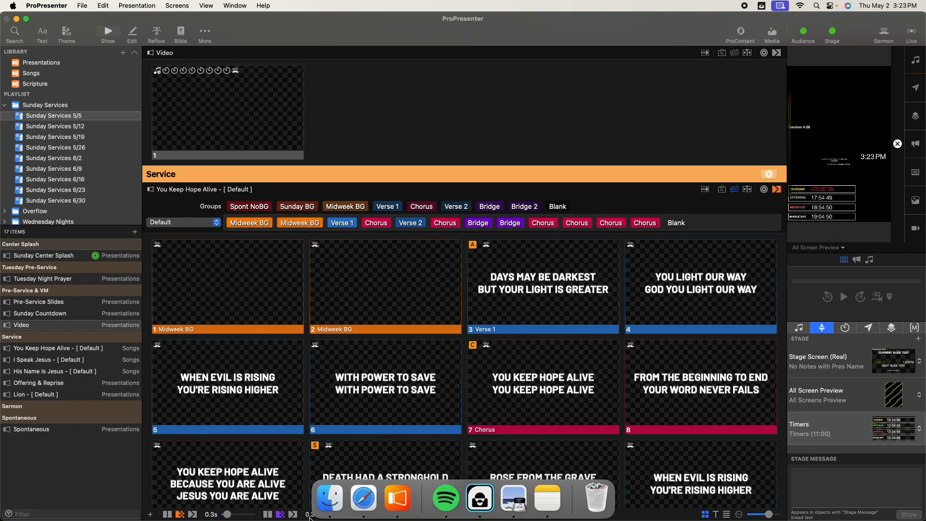
click(336, 512)
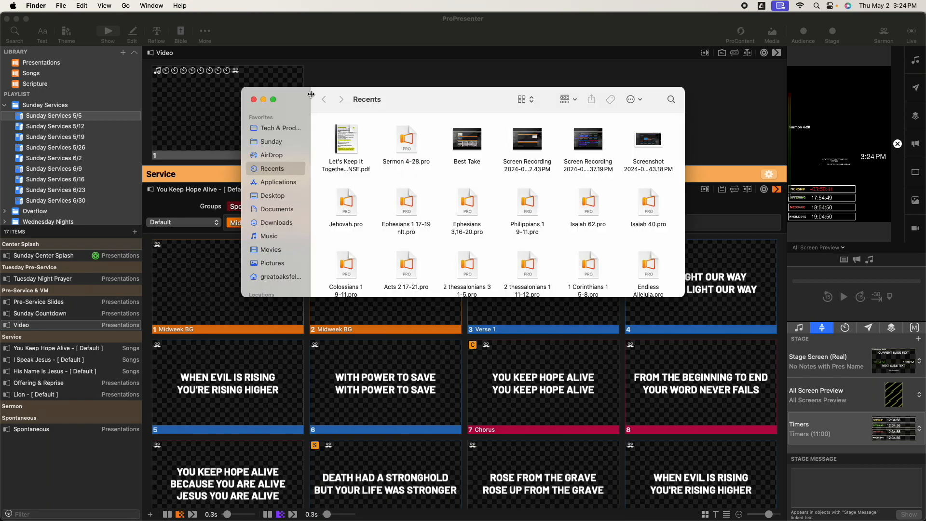
click(272, 141)
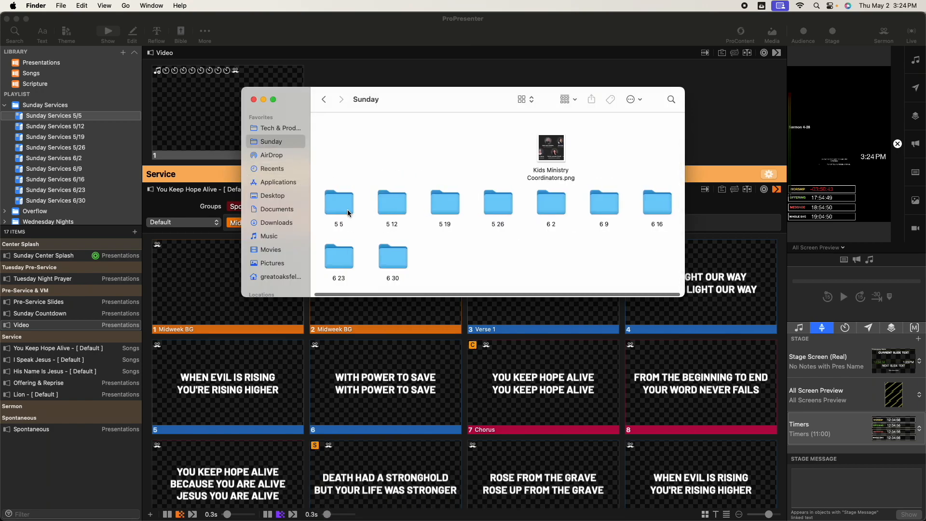
click(392, 205)
click(443, 205)
click(505, 216)
click(561, 211)
click(608, 207)
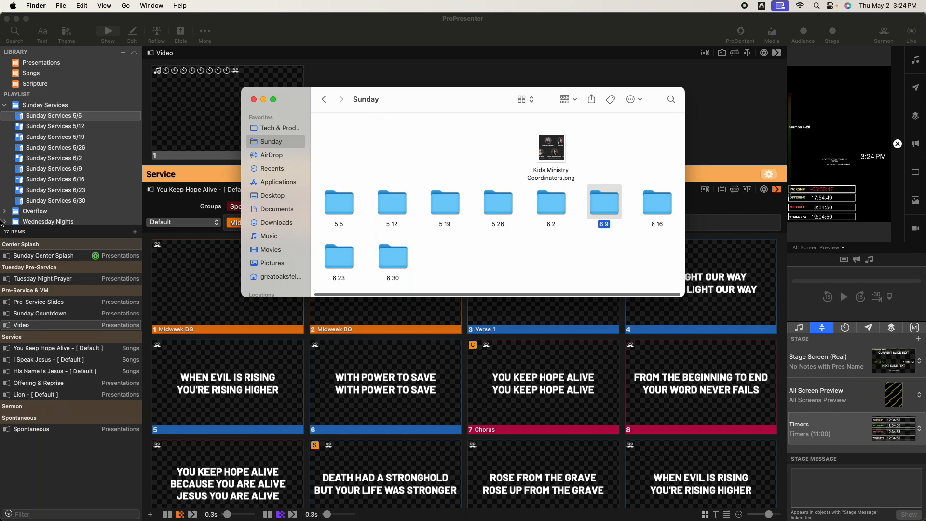
double_click(343, 208)
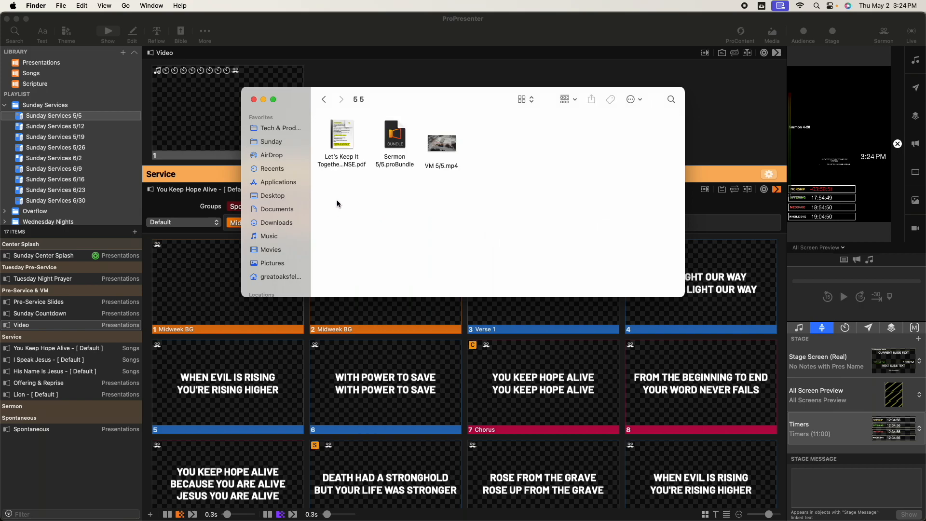
Add VM 5/5.mp4 from the 5 5 folder to the empty Video slide, writing over the existing media file
click(439, 151)
mouse_move(435, 142)
drag(451, 145, 270, 158)
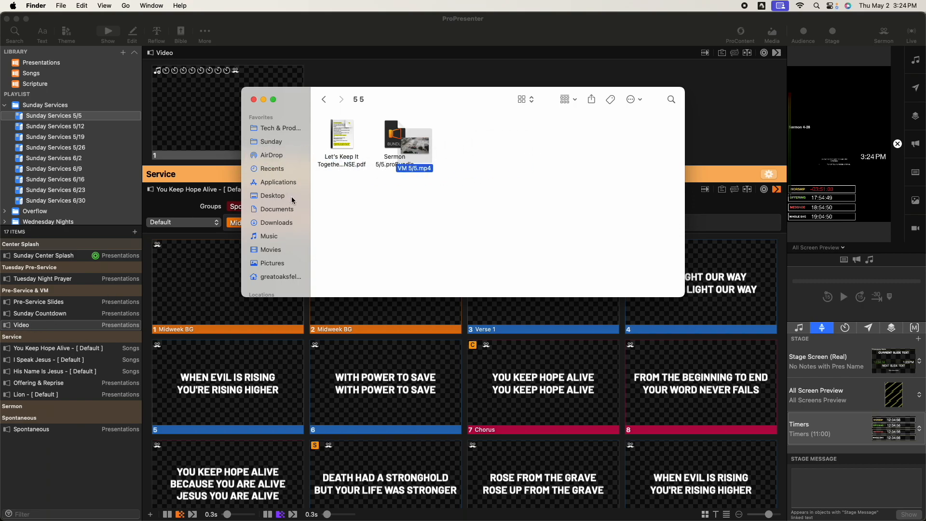
drag(401, 148, 203, 127)
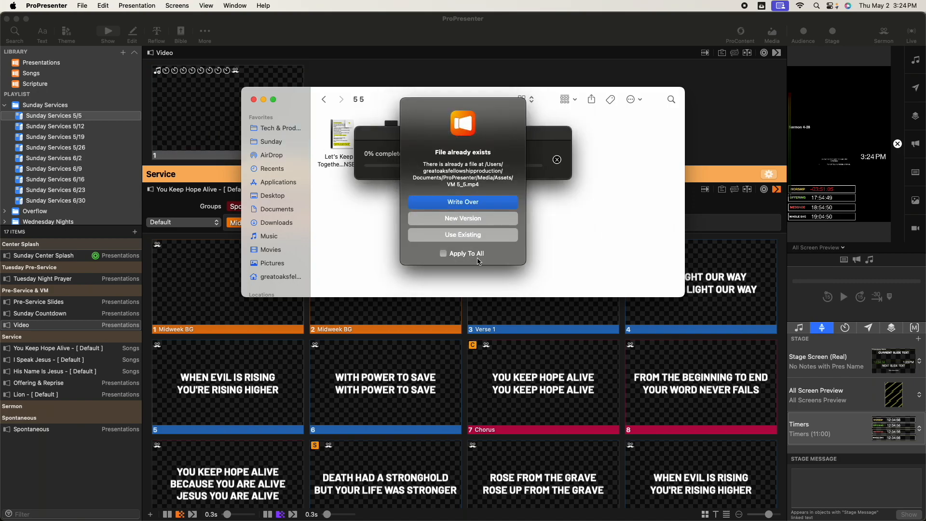
click(463, 202)
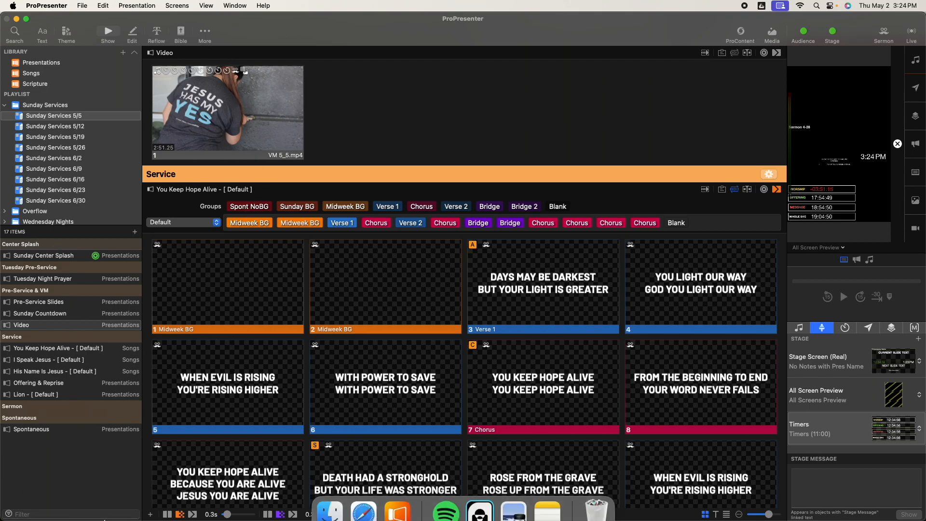
Import Sermon 5/5.proBundle from Finder into the Presentations library and place the imported presentation under the playlist's Sermon header
click(330, 497)
drag(413, 153, 398, 505)
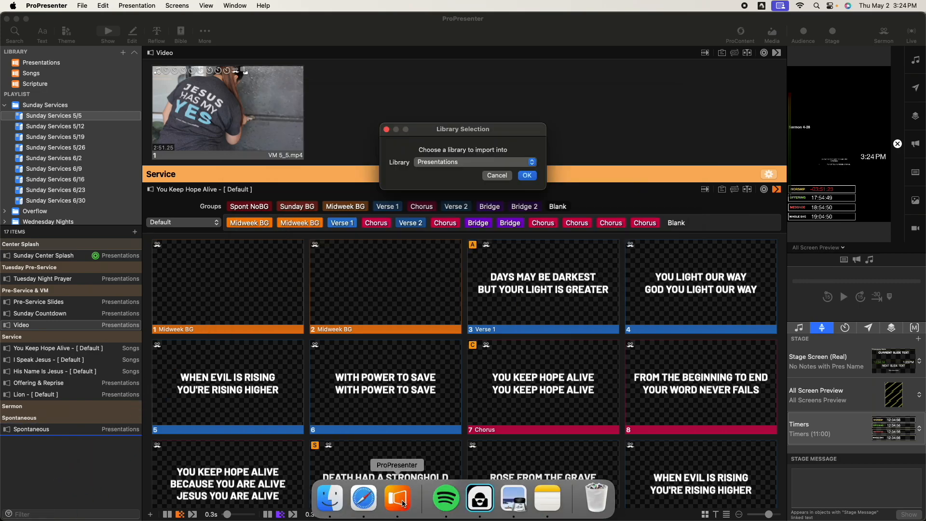
click(526, 176)
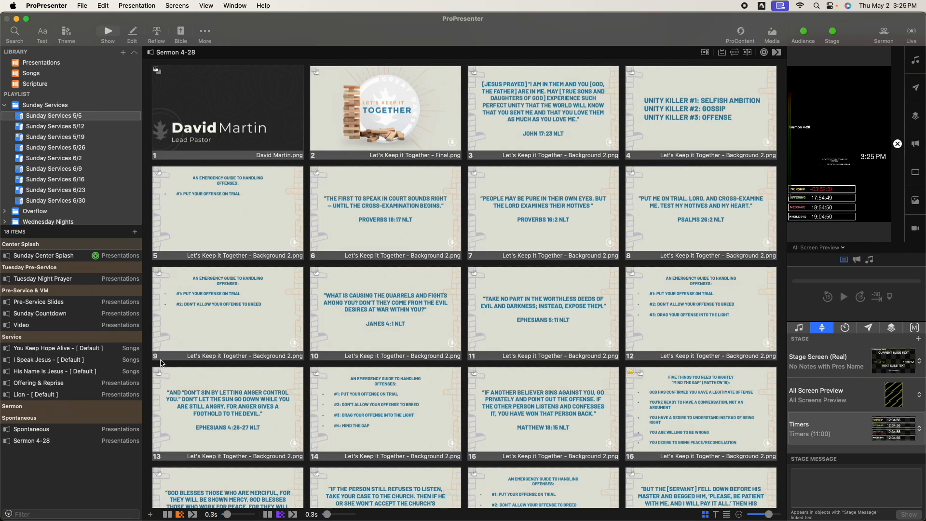
drag(54, 442, 41, 414)
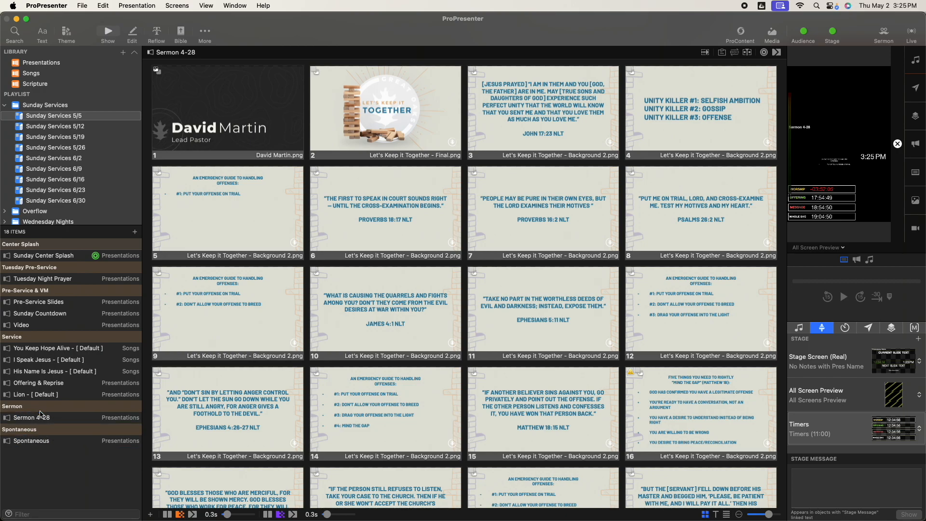
click(23, 418)
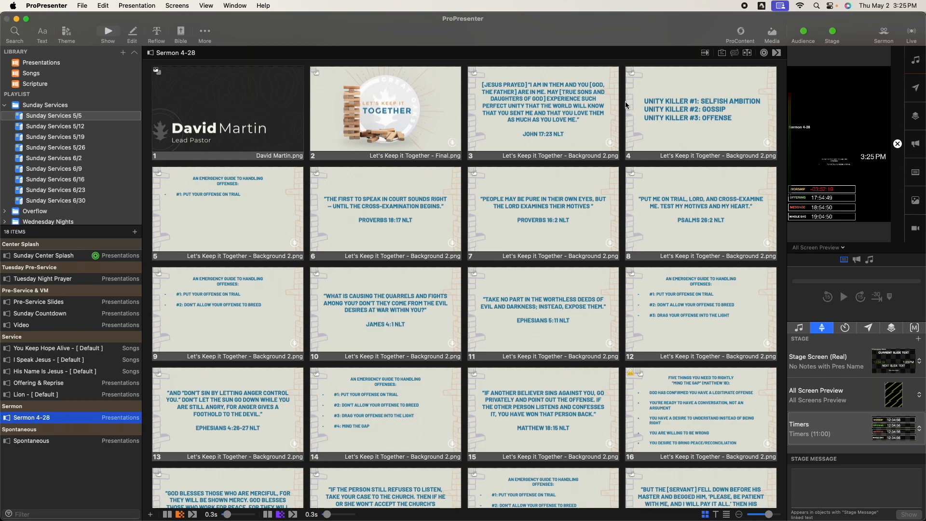
Add the lead pastor's Offering L3 audience look to sermon slide 1 and show the slide live
right_click(236, 108)
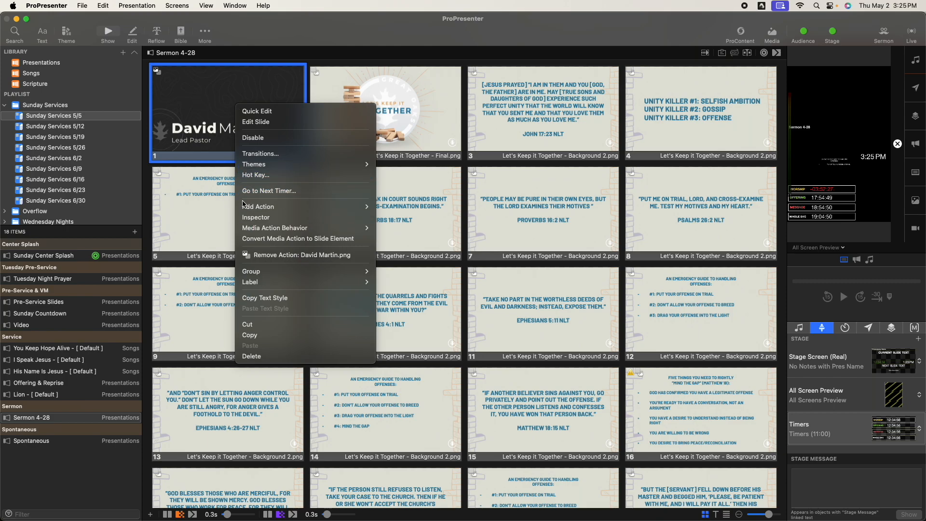
mouse_move(246, 207)
mouse_move(427, 218)
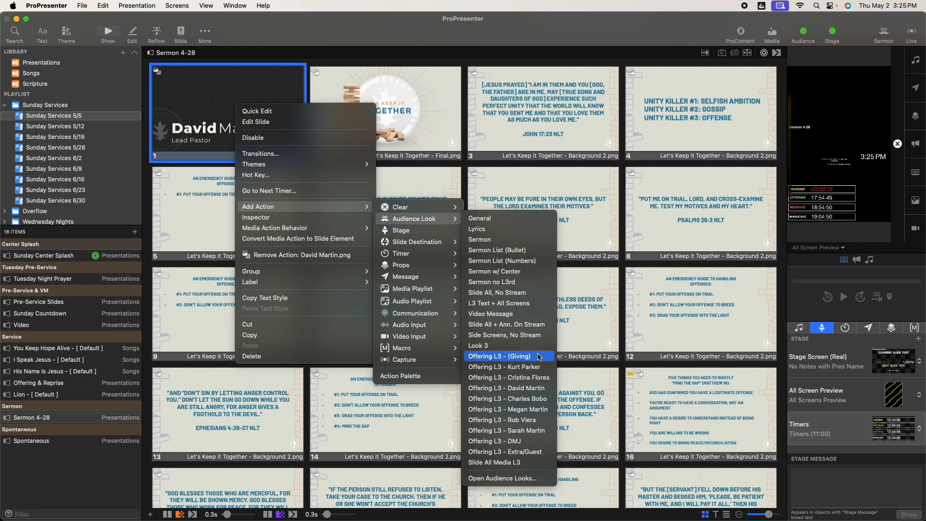
click(528, 389)
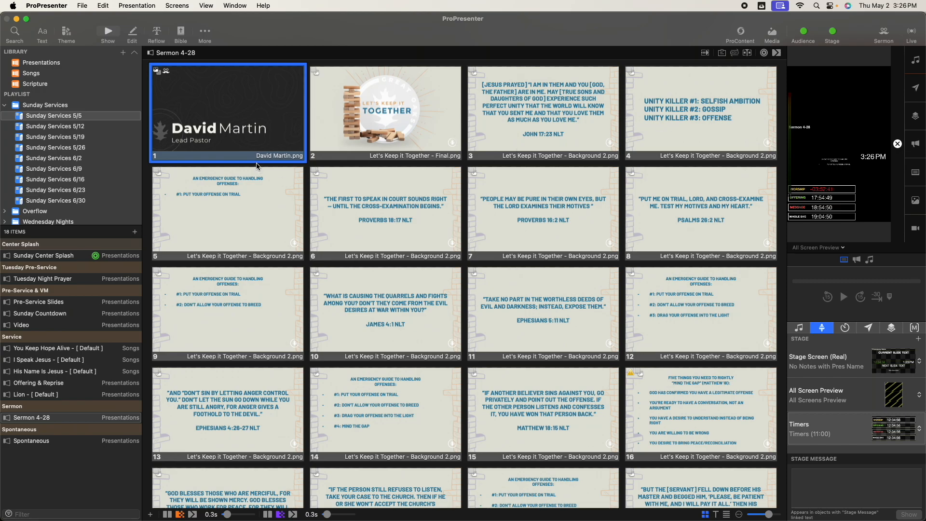
click(258, 135)
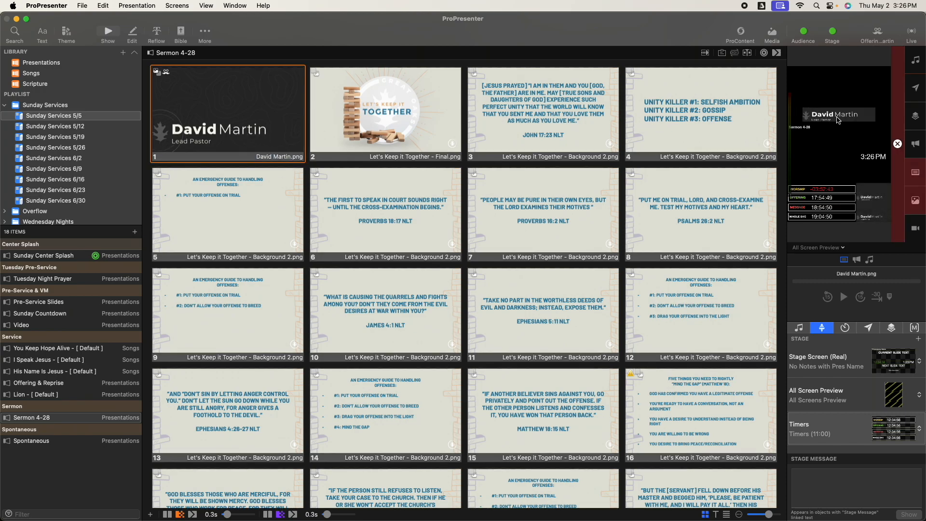
Show the "Let's Keep It Together" title slide live and add the Sermon no L3rd audience look to it
click(372, 119)
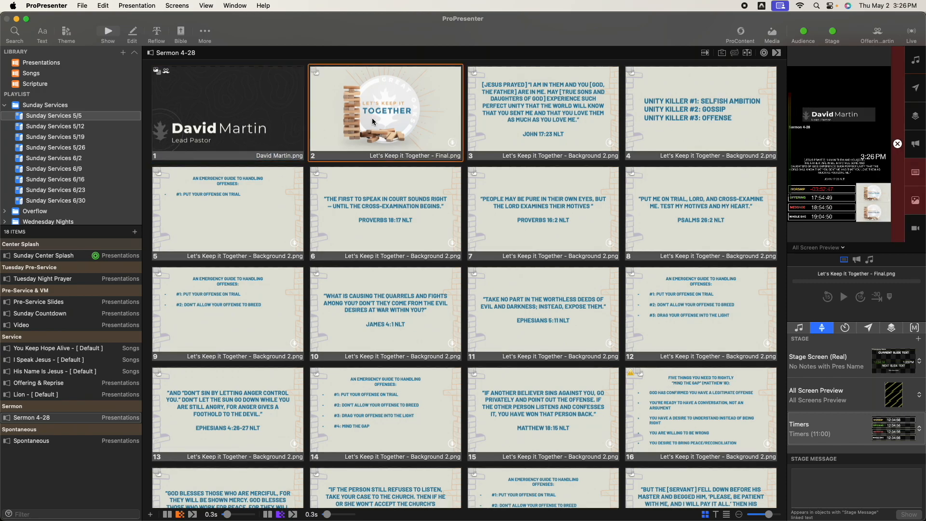
right_click(372, 118)
mouse_move(507, 220)
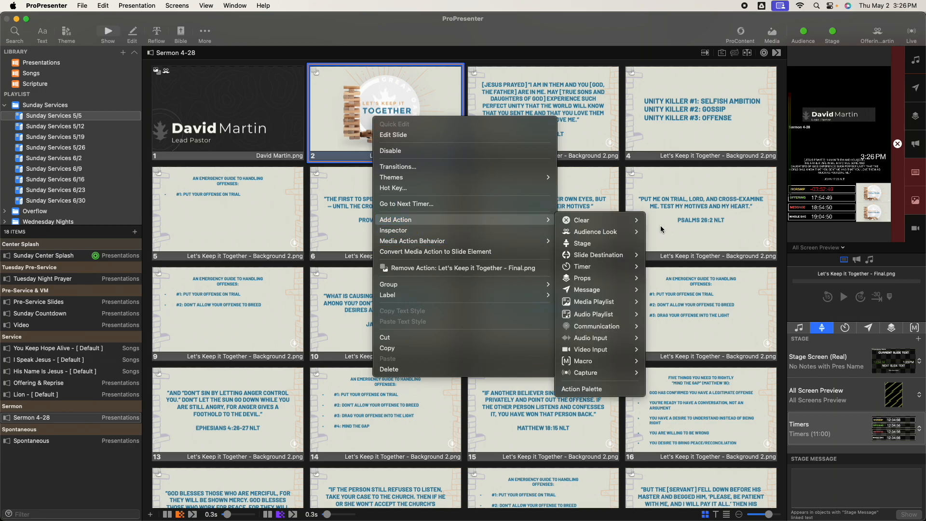
mouse_move(640, 231)
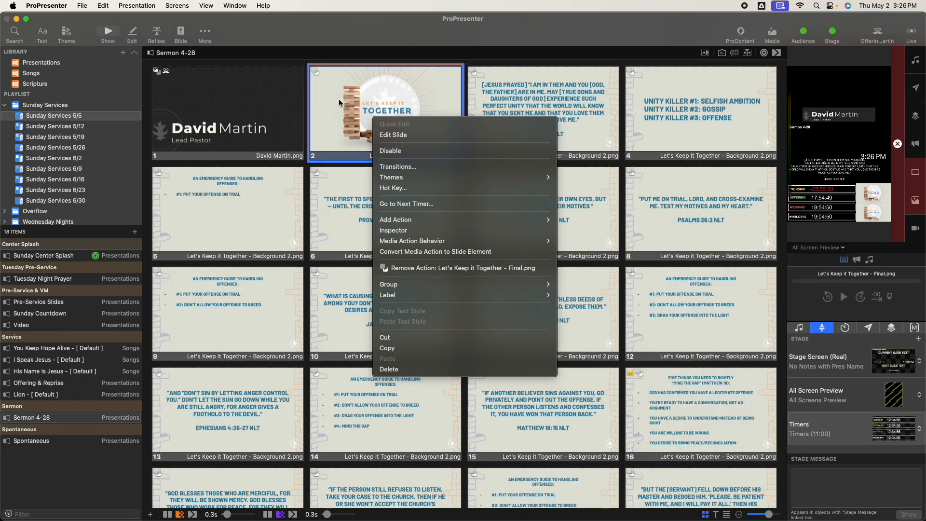
mouse_move(598, 233)
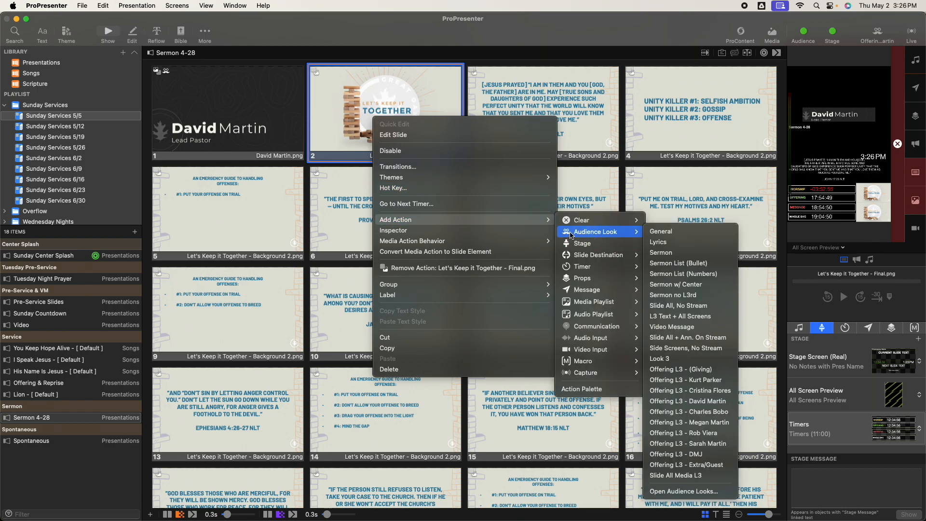
click(693, 296)
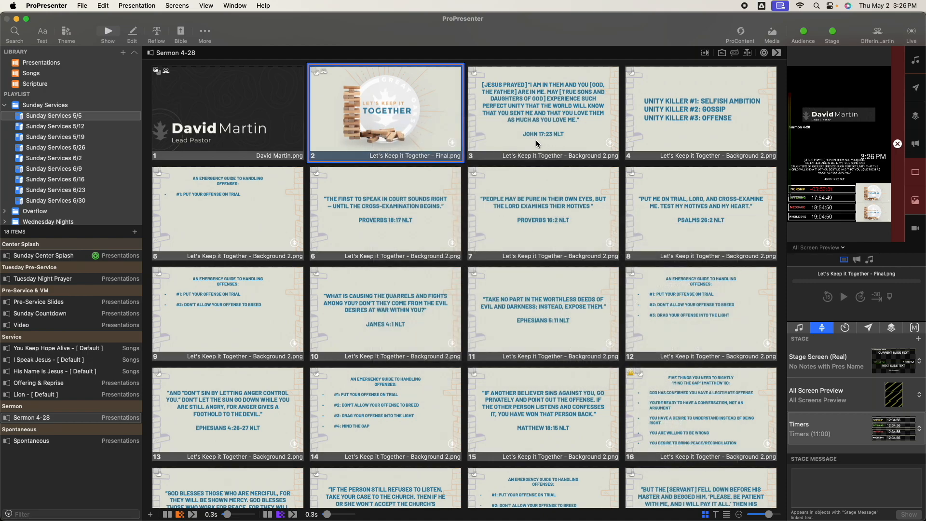
Add the Sermon audience look to sermon slides 3 through 34, and show slide 26 live to test it
click(517, 107)
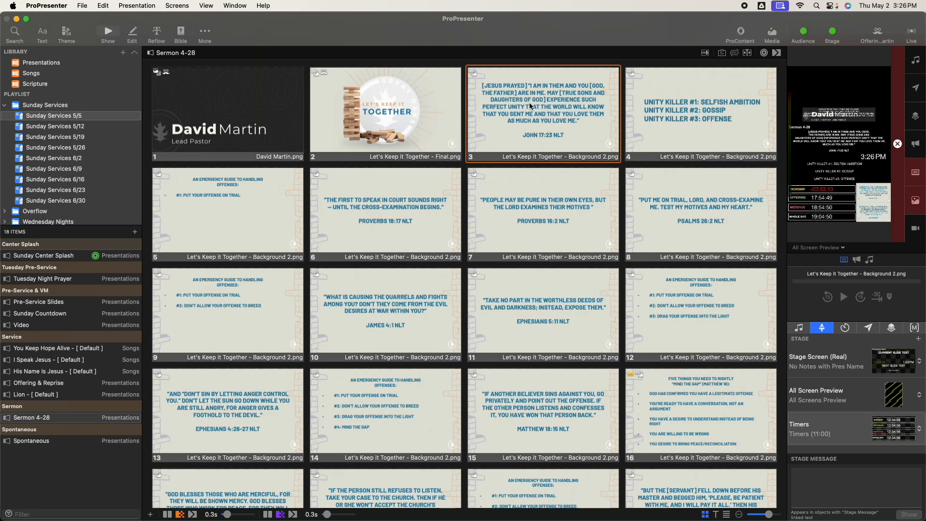
scroll(530, 107, down, 1)
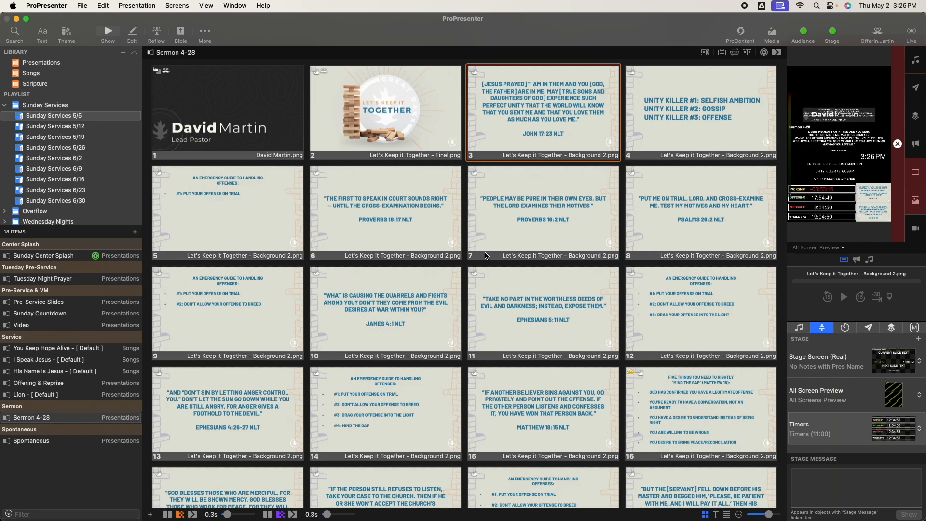
scroll(486, 256, down, 15)
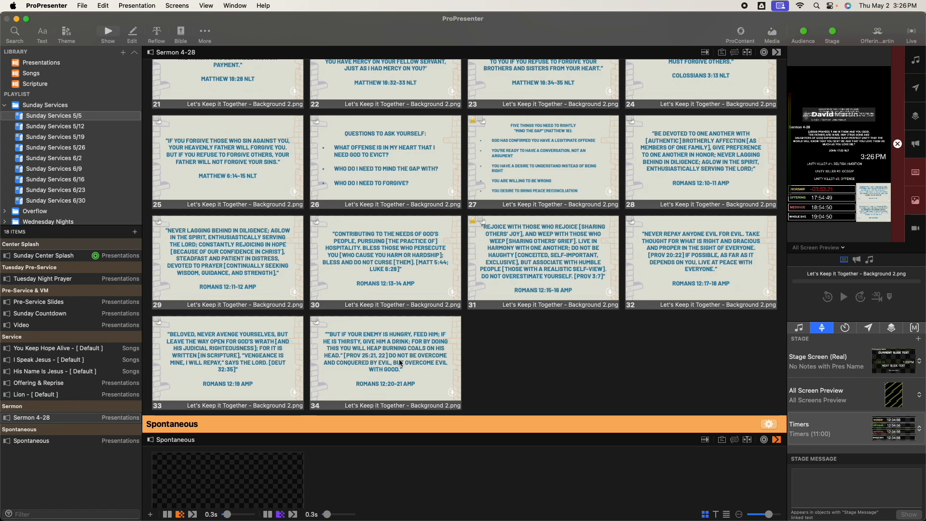
key(super+a)
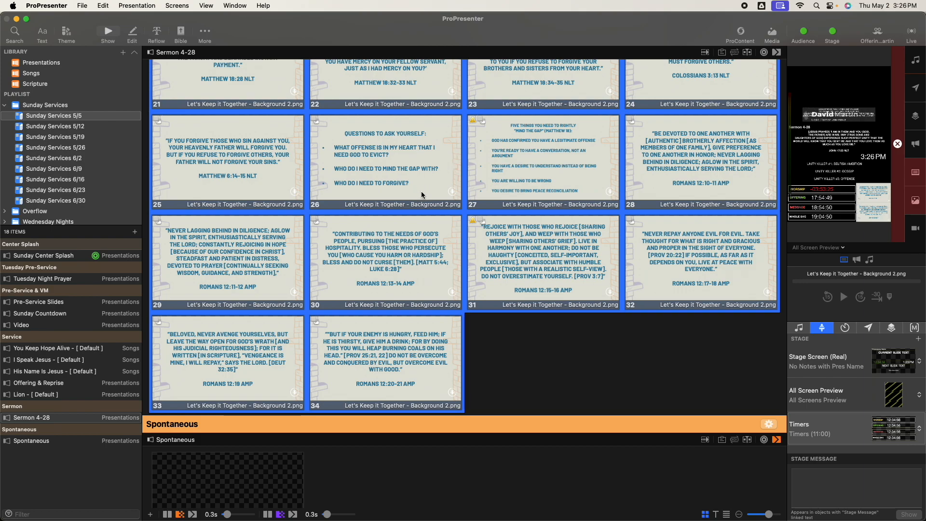
scroll(418, 196, up, 2)
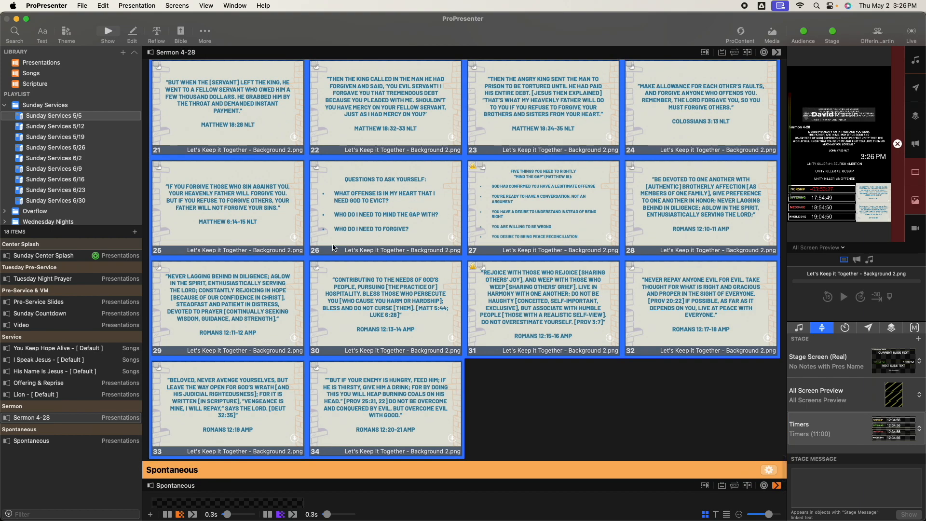
right_click(348, 188)
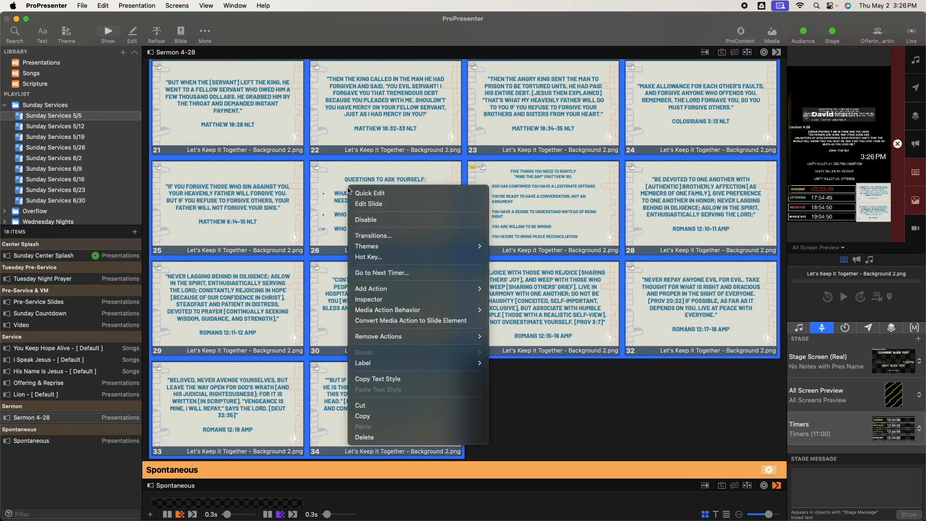
mouse_move(394, 289)
mouse_move(519, 303)
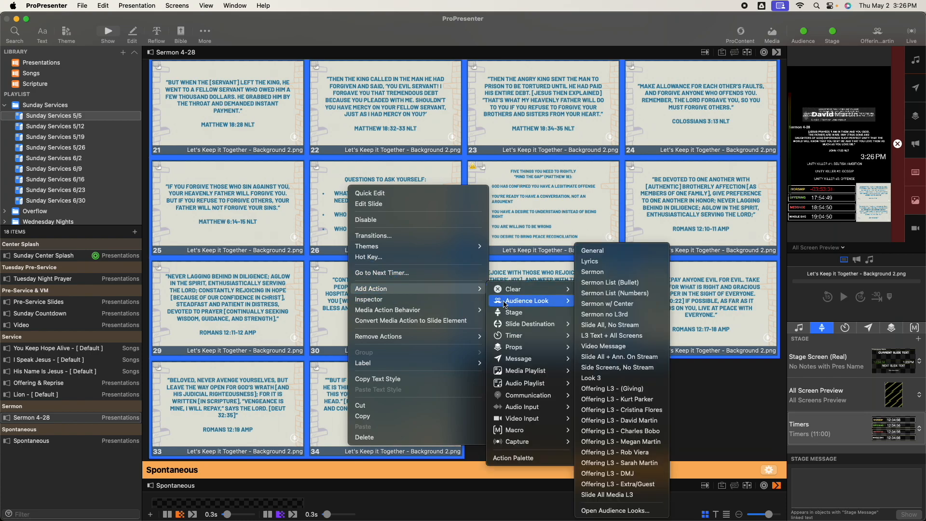
click(619, 273)
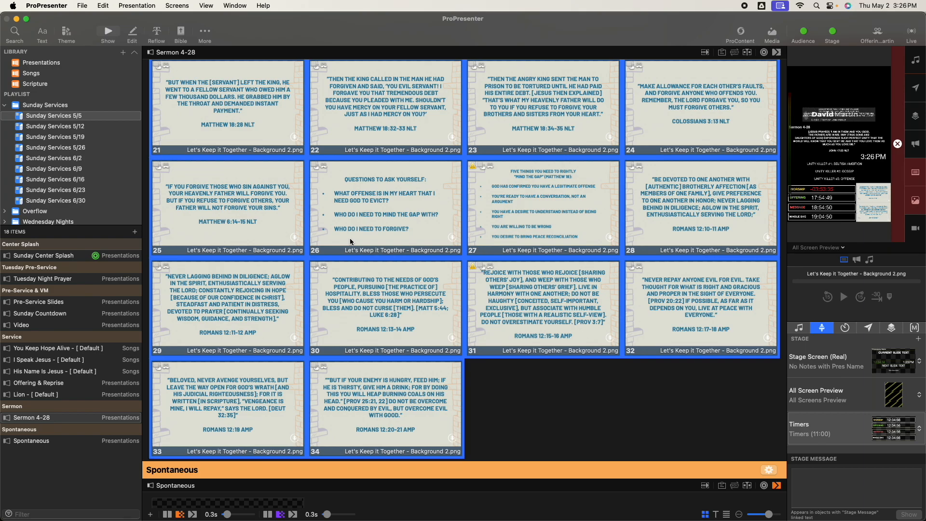
click(351, 241)
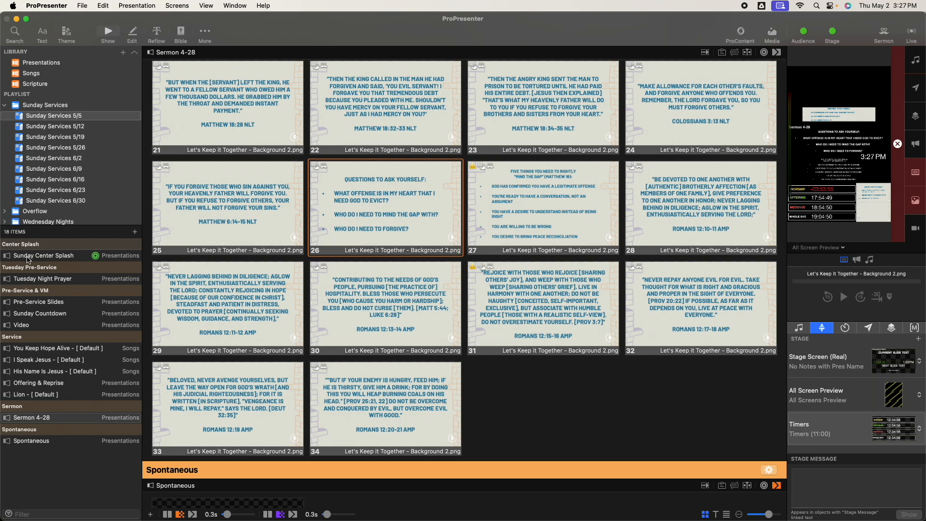
Open the Sunday Center Splash presentation and show its "Let's Keep It Together" slide live
click(62, 260)
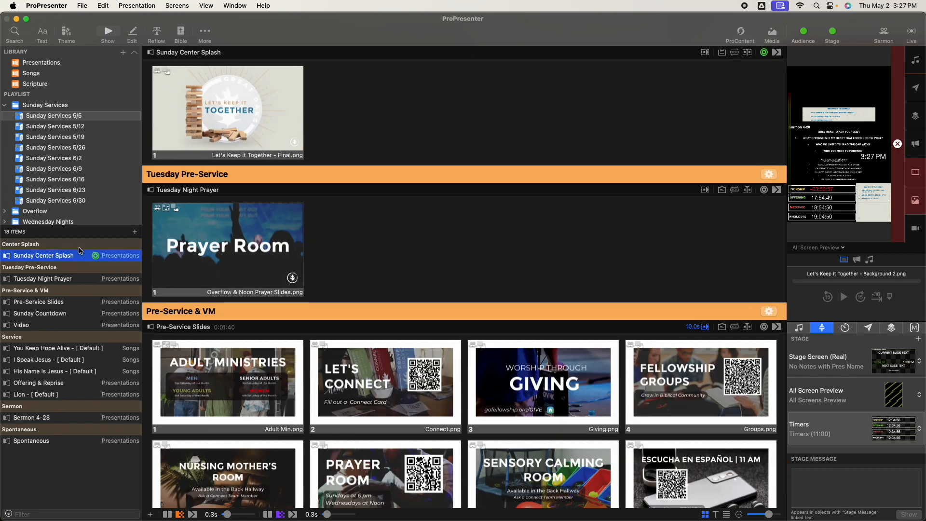
click(220, 111)
click(218, 108)
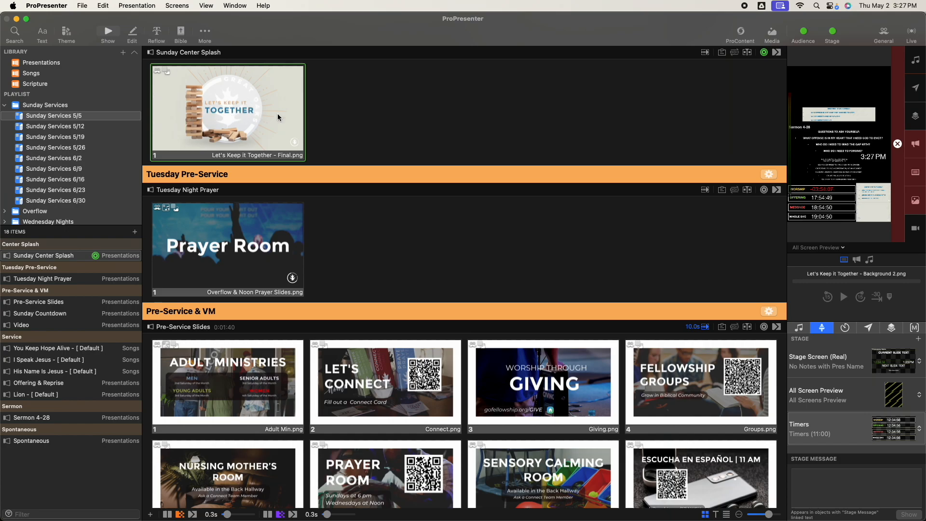
Review the Spontaneous presentation in the playlist and return to the Sermon 4-28 slides
scroll(236, 121, down, 1)
scroll(233, 110, up, 2)
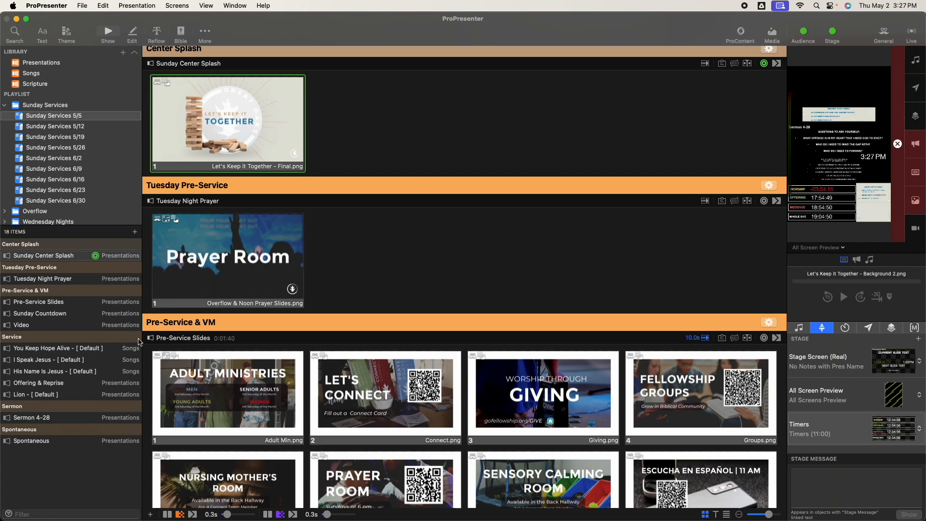
click(106, 440)
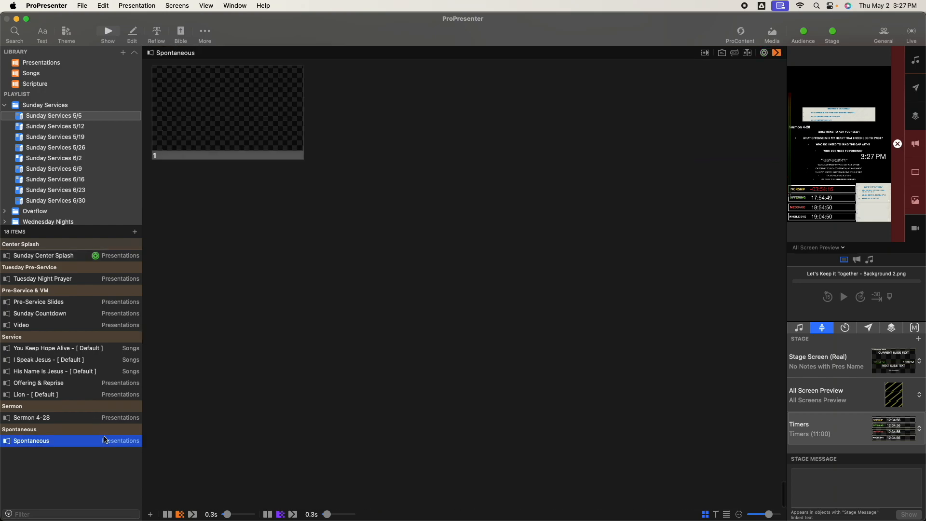
click(57, 418)
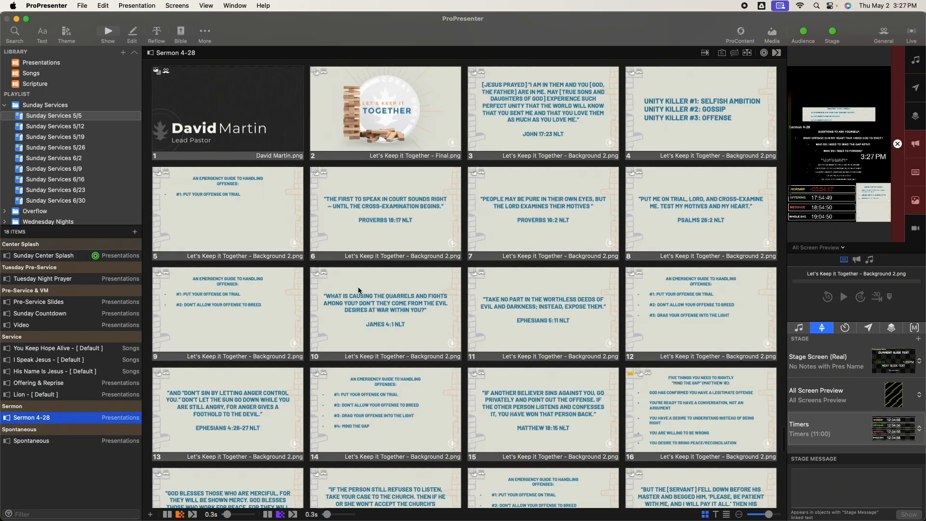
Show slides 4 through 6 of the Sermon 4-28 presentation live to test their look
click(694, 119)
key(Right)
key(Right)
Go through Sunday Center Splash to Offering & Reprise and show the blank first slide of Offering & Reprise live
click(52, 260)
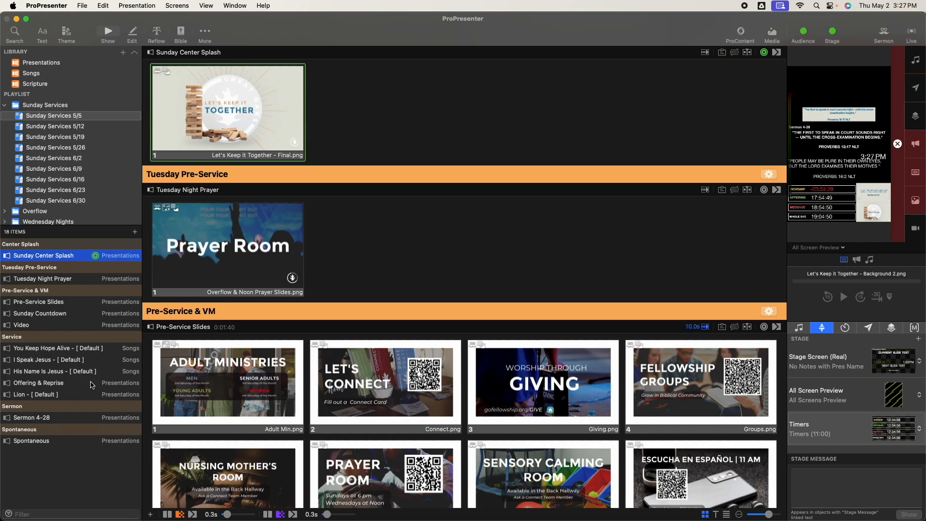
click(33, 385)
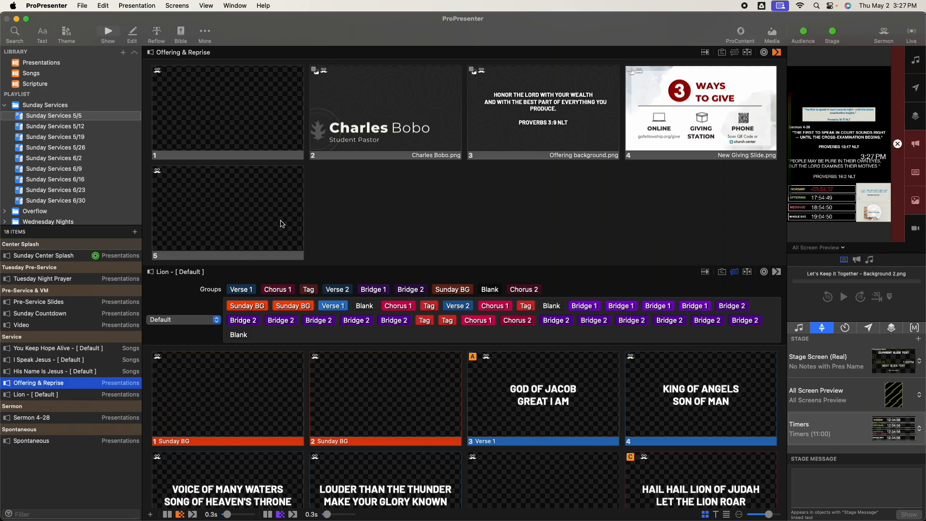
click(252, 118)
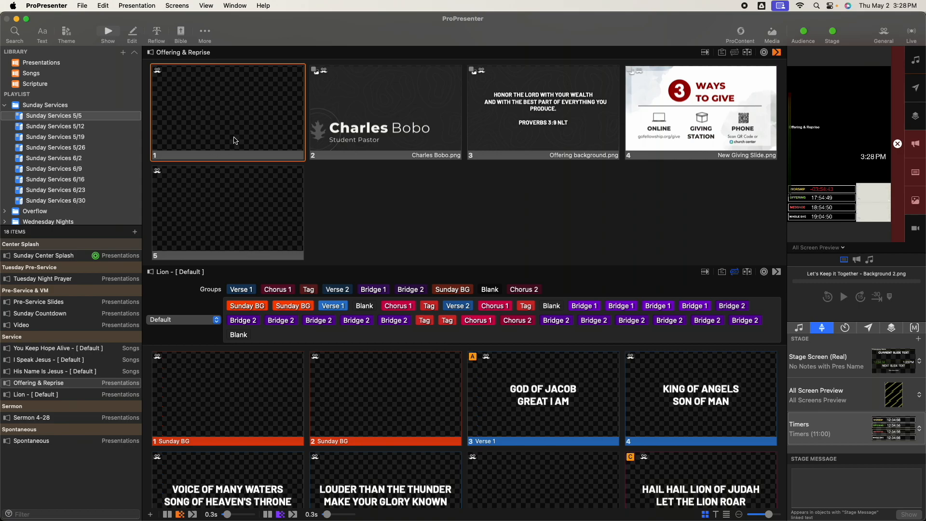
Open His Name Is Jesus, reveal the media bin, and add FireValleyAerials_10_4K.mp4 as the background of its Sunday BG slides
click(101, 372)
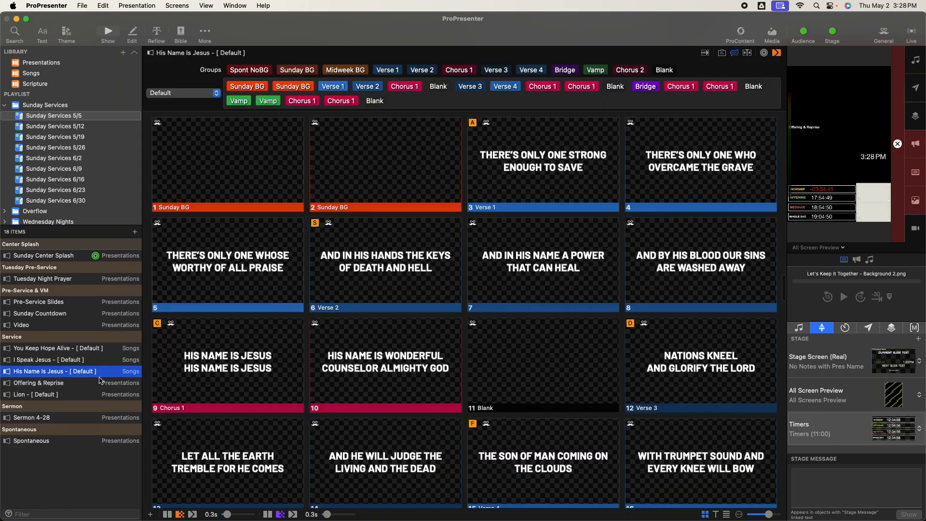
key(super+shift+m)
drag(377, 458, 217, 183)
click(54, 304)
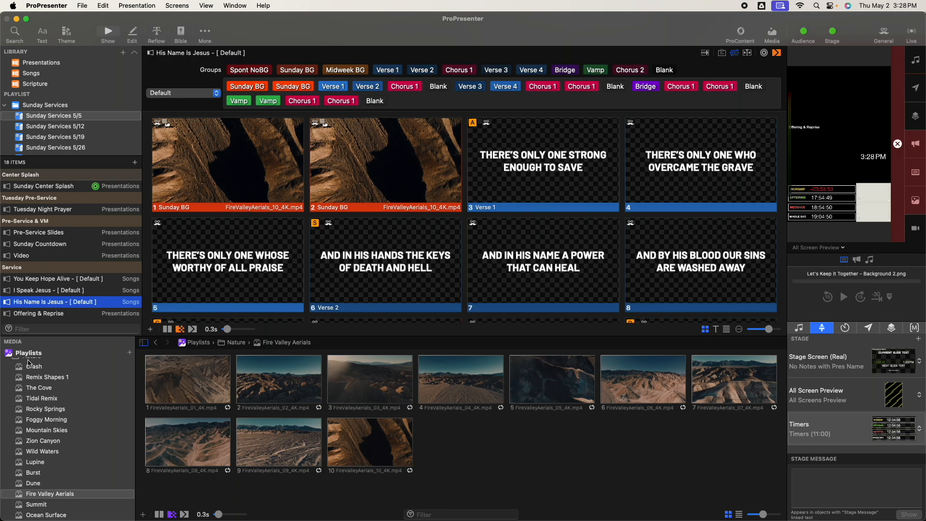
Add FireValleyAerials_10_4K.mp4 to slide 1 of Offering & Reprise, and show slides 1 and 5 live
click(65, 317)
drag(369, 450, 201, 122)
click(194, 108)
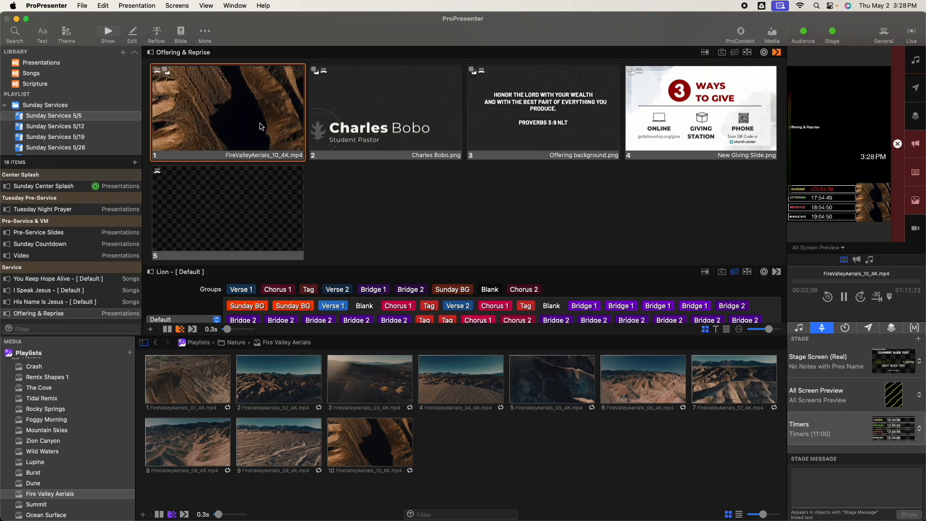
click(233, 215)
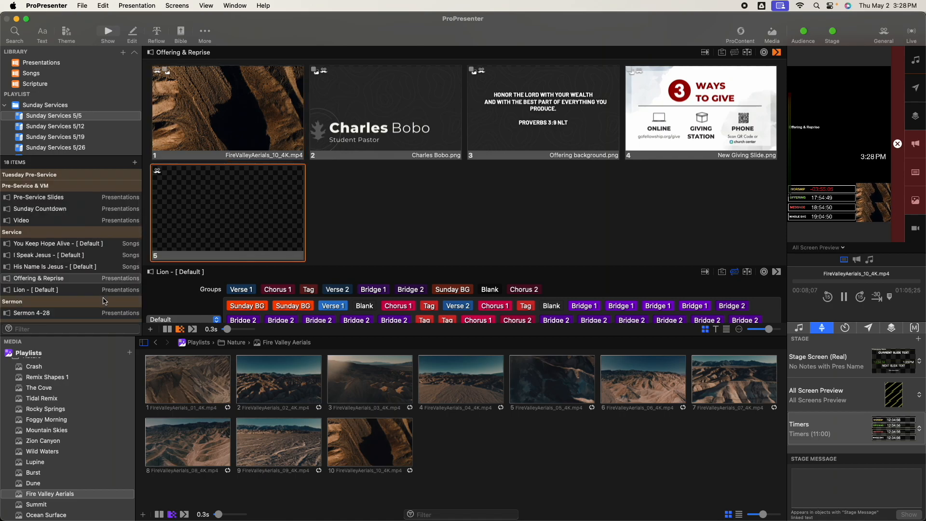
Add TidalRemix_02_4K.mp4 from the Tidal Remix media playlist to the Sunday BG slides of Lion
click(106, 293)
click(51, 281)
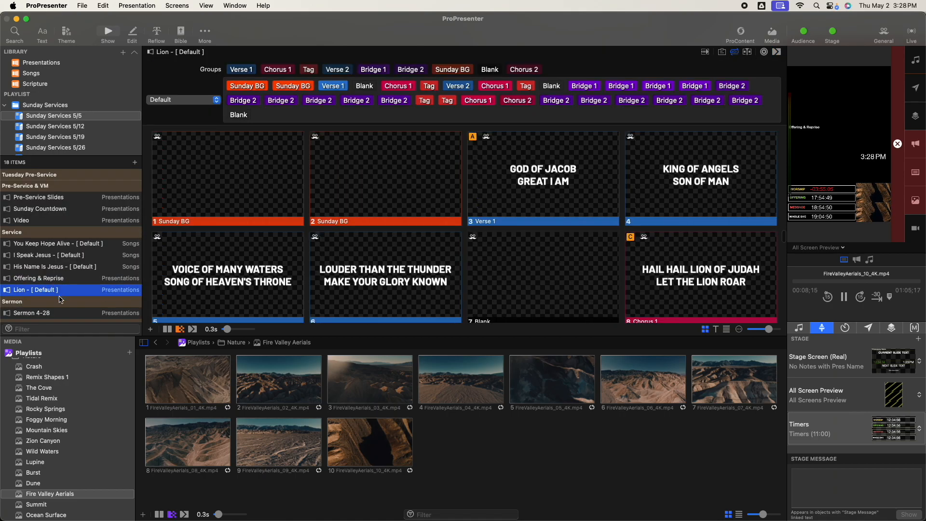
click(50, 399)
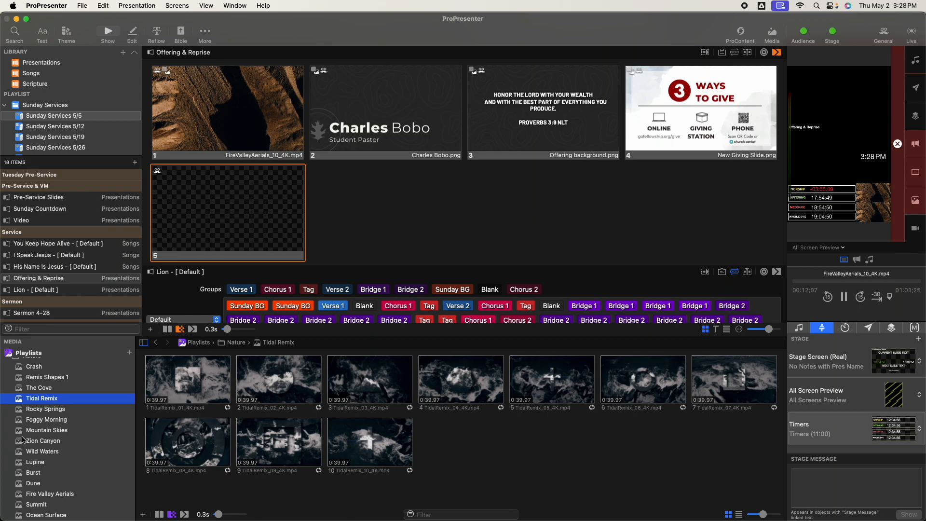
click(45, 292)
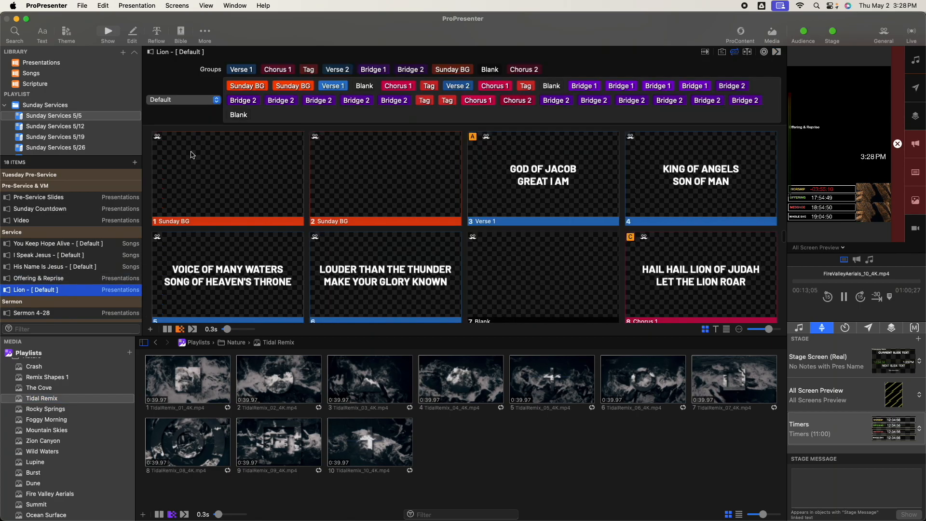
drag(273, 389, 230, 187)
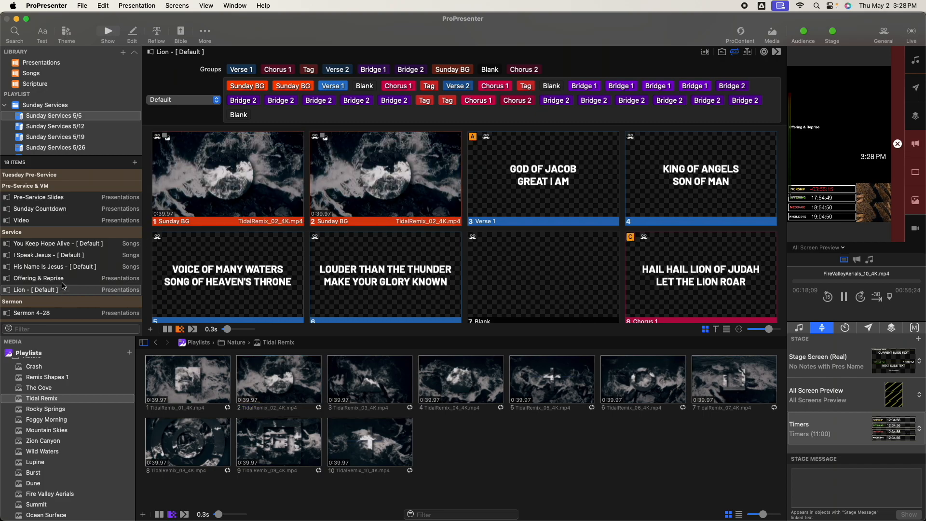
Add TidalRemix_02_4K.mp4 to the blank slide 5 of Offering & Reprise
click(62, 283)
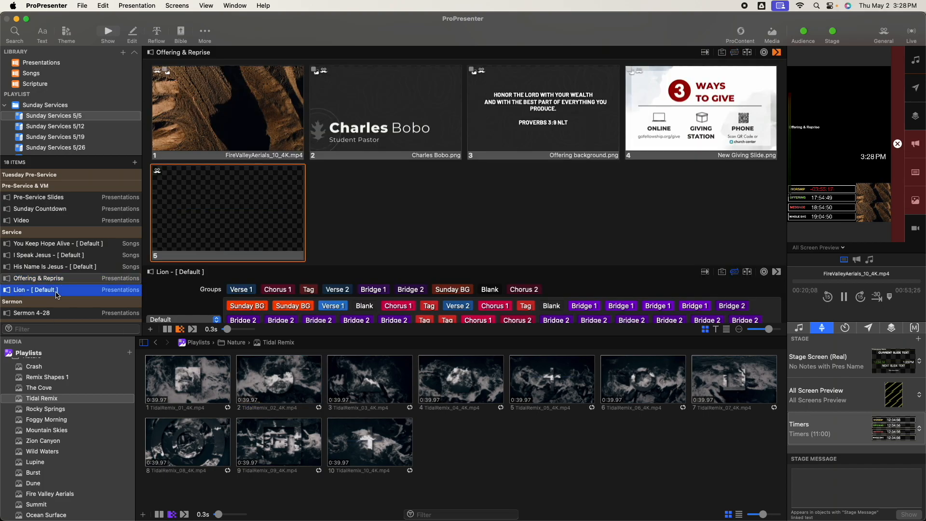
click(56, 291)
click(58, 282)
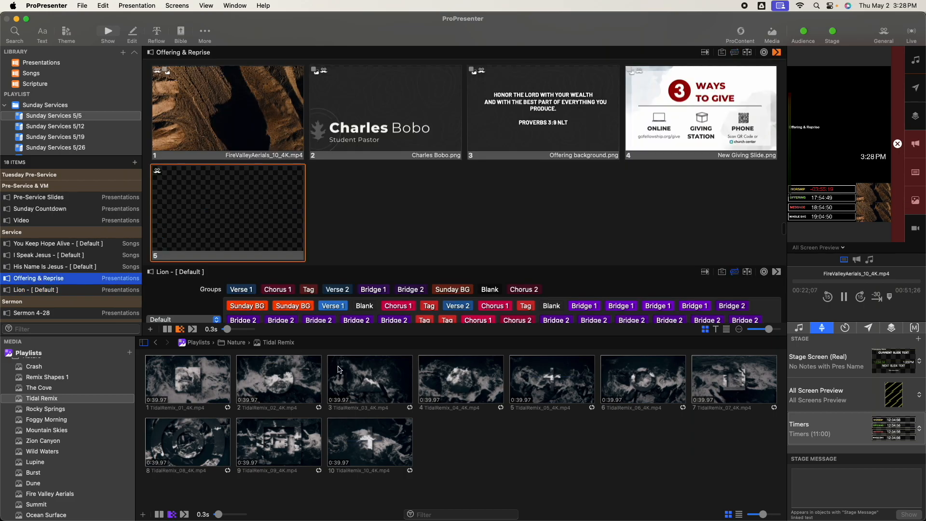
drag(279, 380, 243, 231)
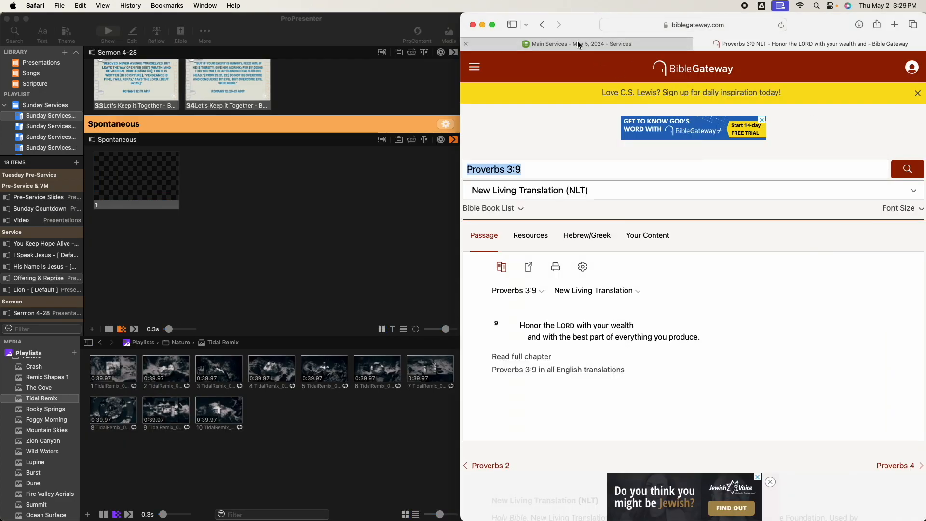
Switch to the Main Services plan in Safari, close the Offering item's editor, and review the May 5, 2024 service order
click(577, 43)
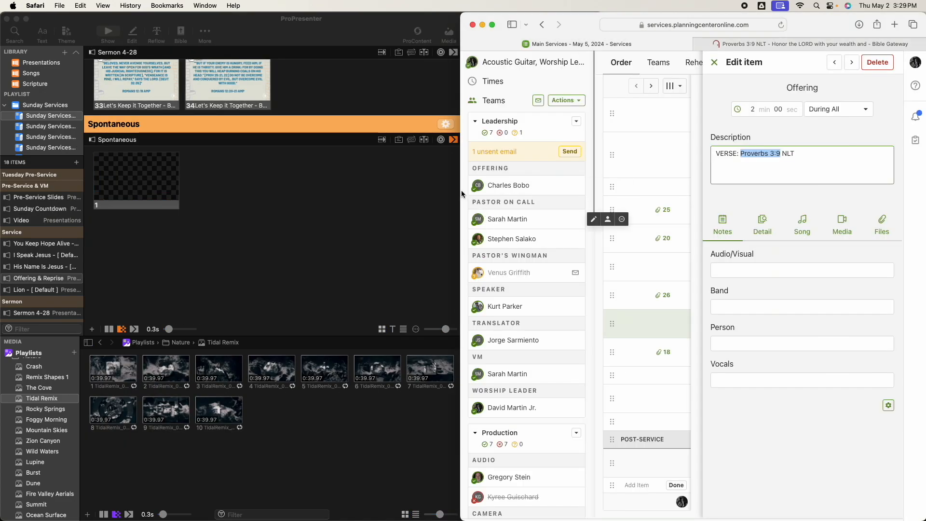
scroll(581, 102, up, 5)
click(715, 152)
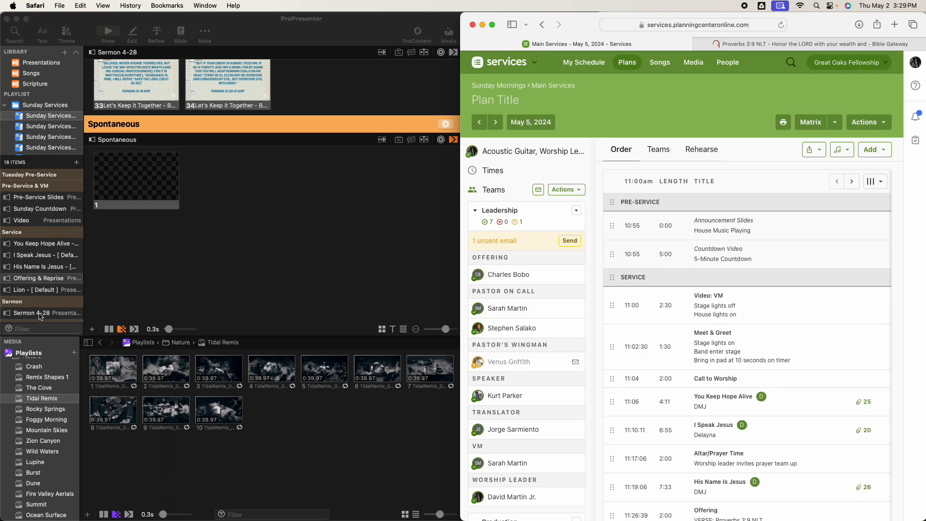
Return to Offering & Reprise in ProPresenter, assign slide 2 the Offering L3 look matching its offering speaker, and show that slide live
click(38, 279)
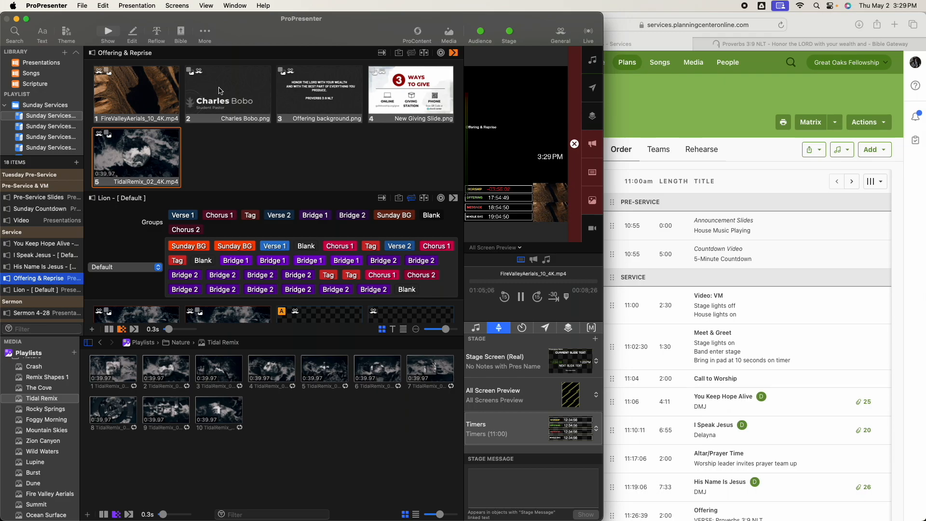
right_click(220, 90)
mouse_move(244, 238)
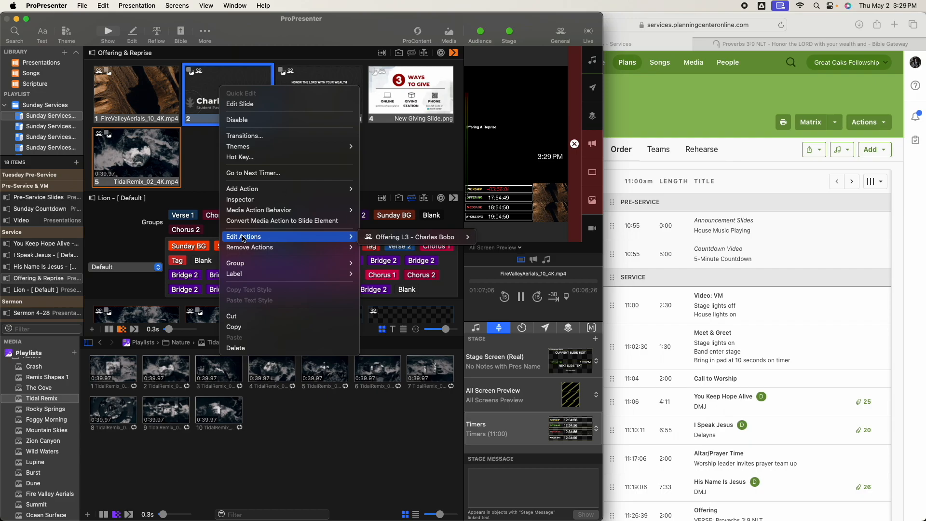
mouse_move(376, 238)
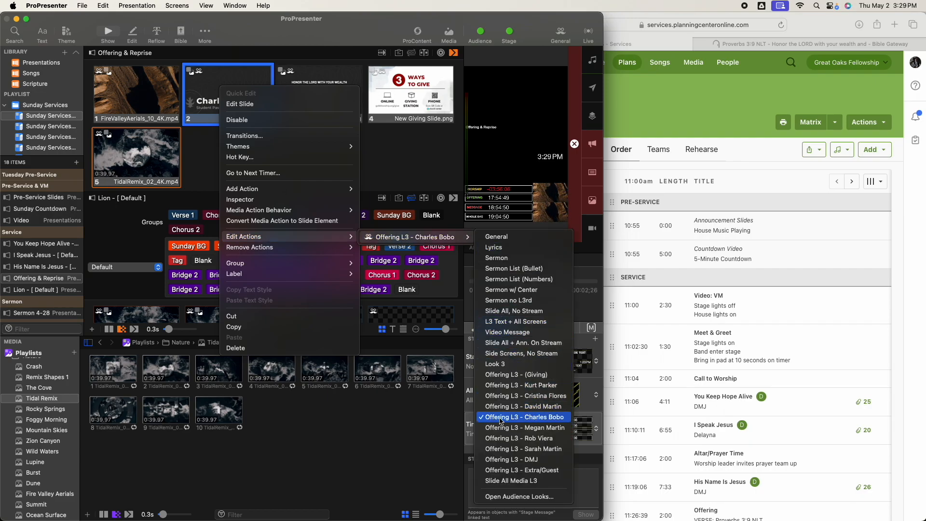
click(544, 419)
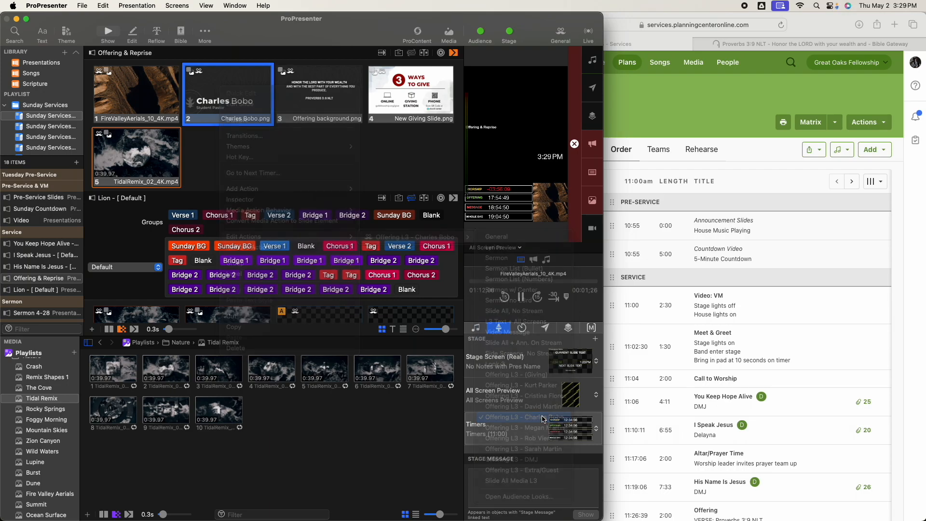
click(230, 107)
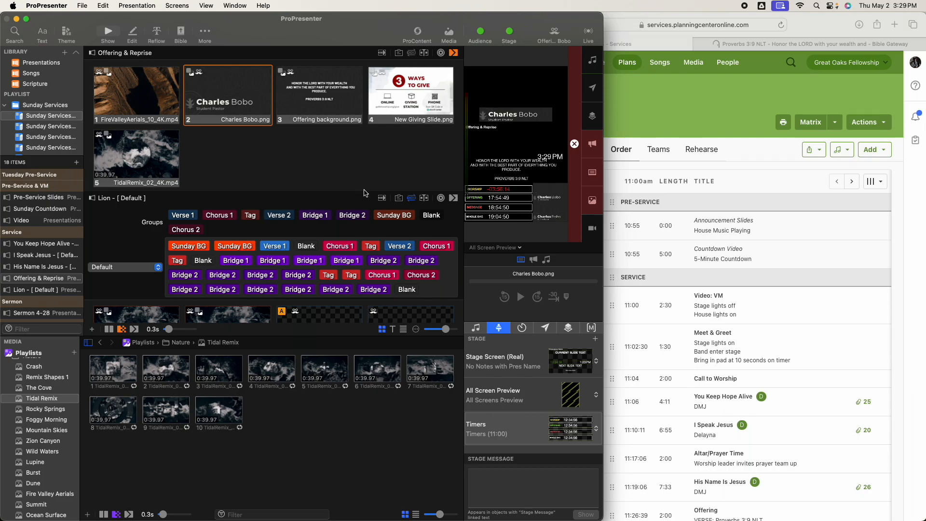
Show the Proverbs 3:9 slide of Offering & Reprise live and check its slide options
click(306, 113)
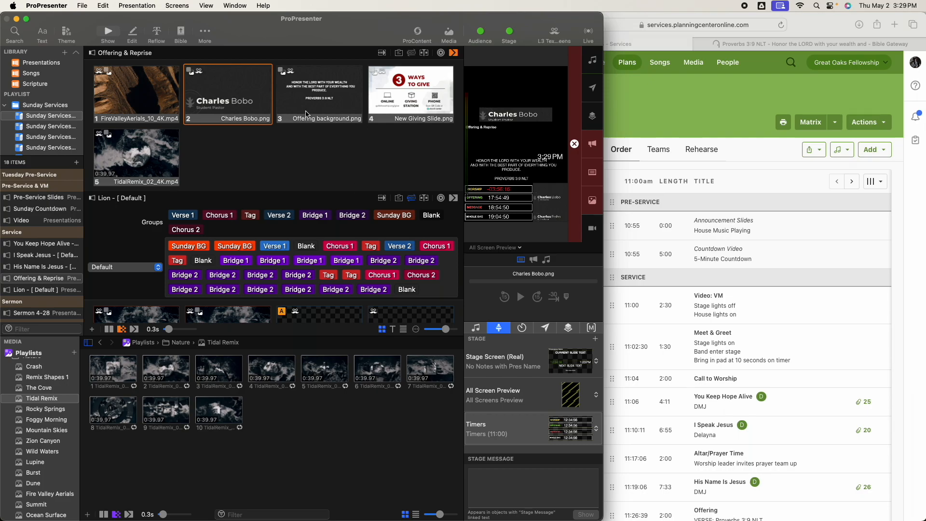
scroll(759, 400, down, 8)
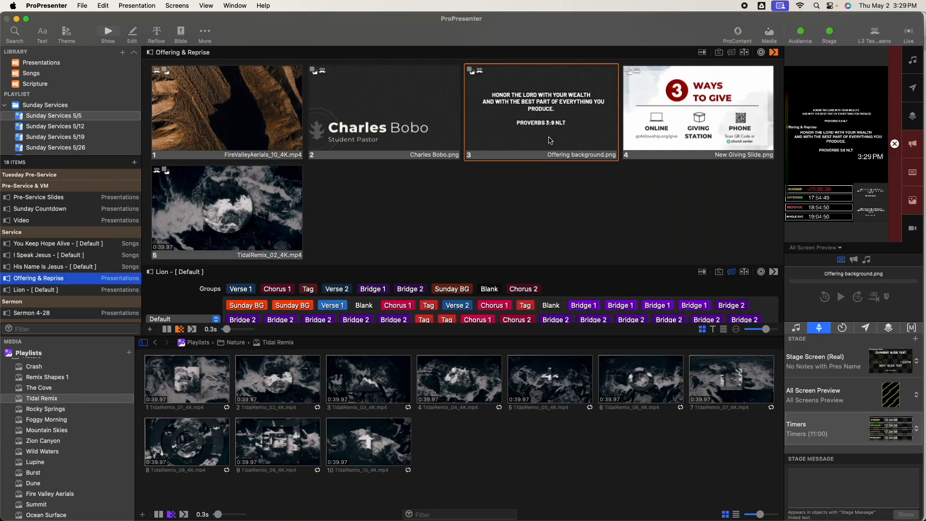
right_click(534, 111)
click(463, 201)
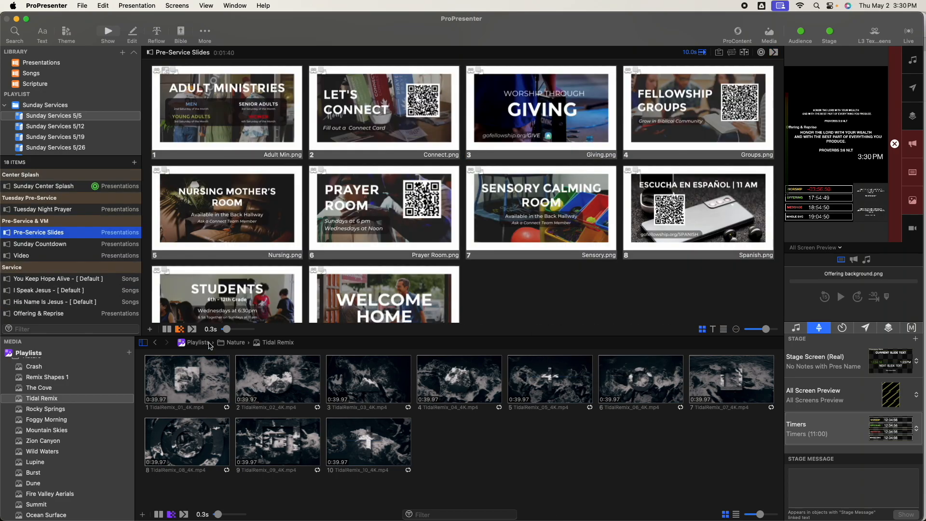
Hide the media bin and collapse the Sunday Services playlist folder
key(super+shift+m)
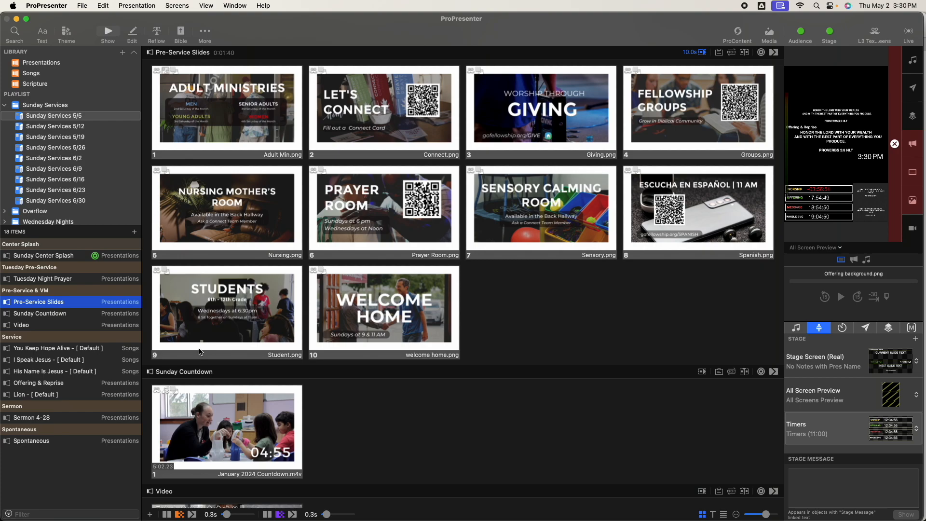
click(4, 106)
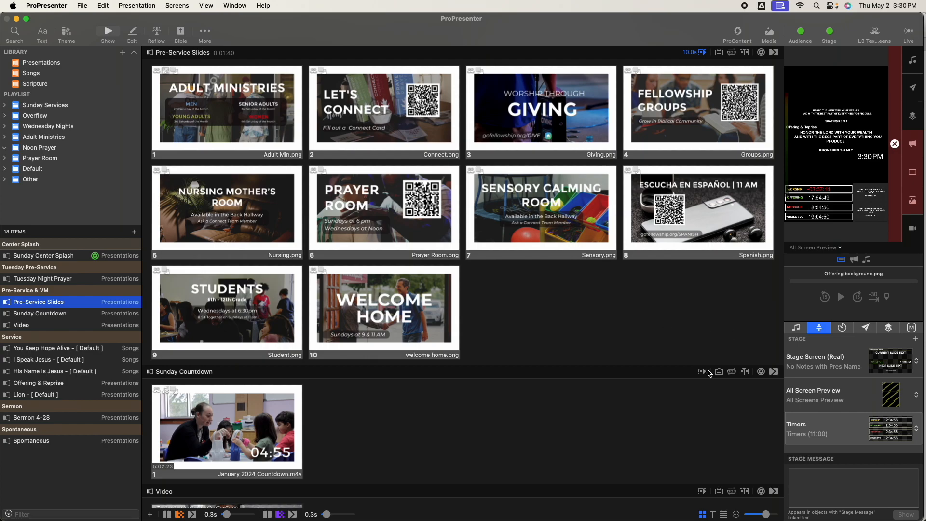
Switch the Timers stage screen to the Timers (9:00) layout and back to Timers (11:00)
click(883, 426)
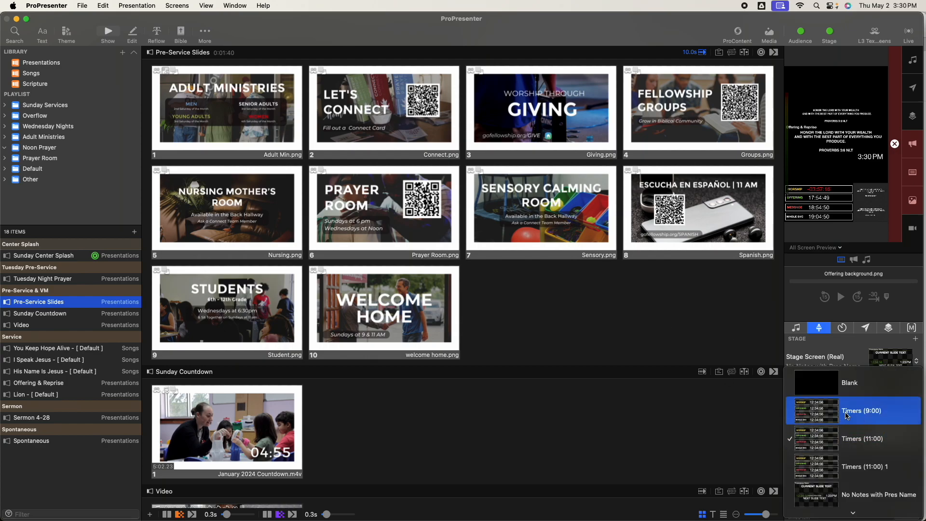
click(873, 412)
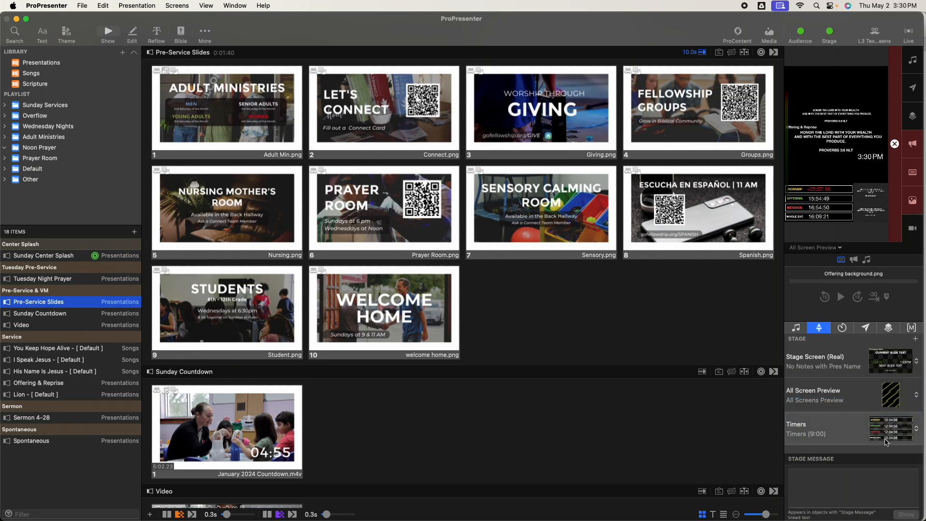
click(886, 441)
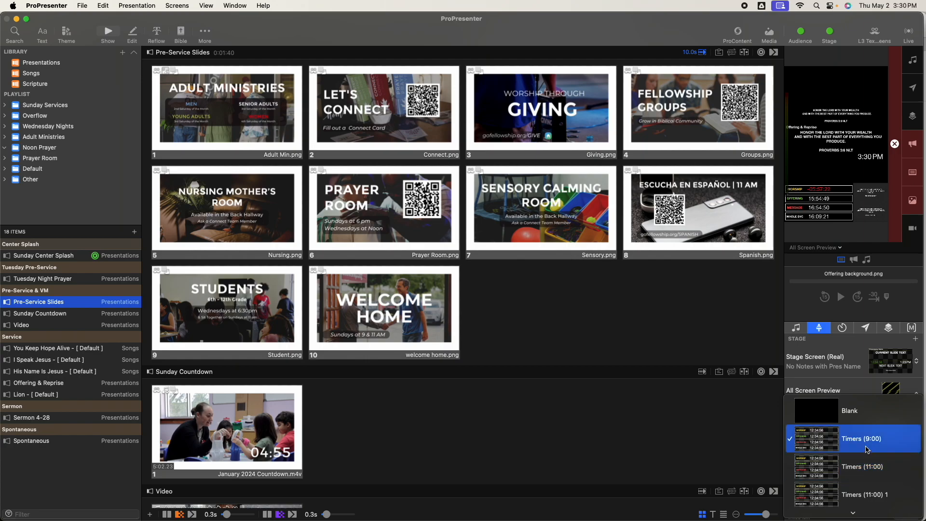
scroll(867, 449, down, 2)
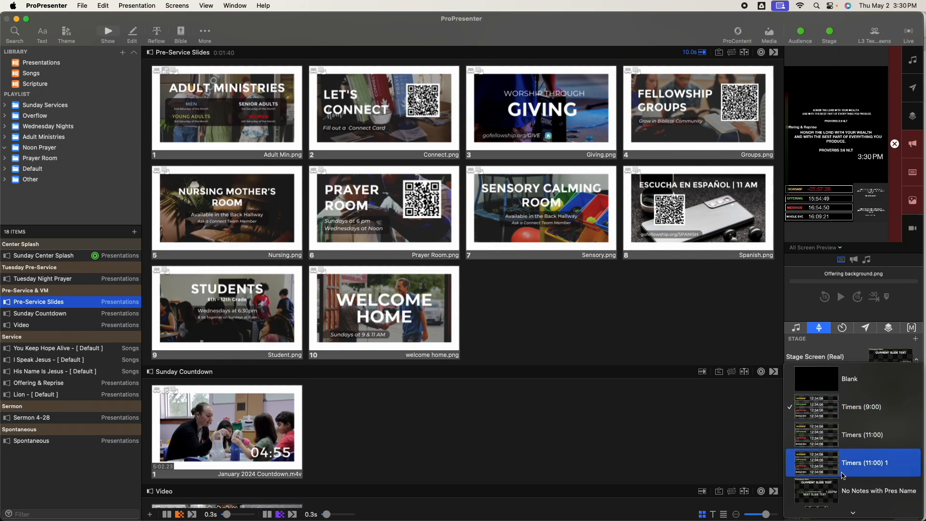
click(870, 440)
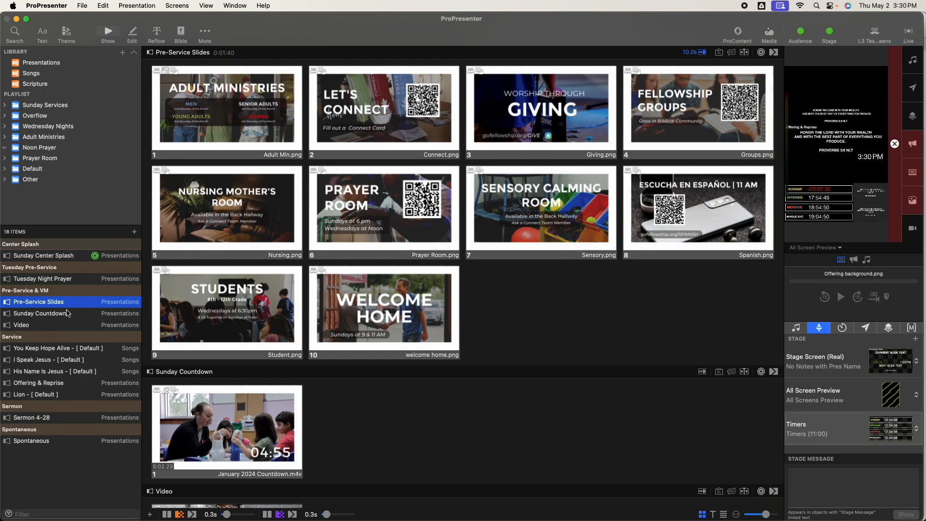
Open Tuesday Night Prayer and show its Prayer Room slide live
click(100, 282)
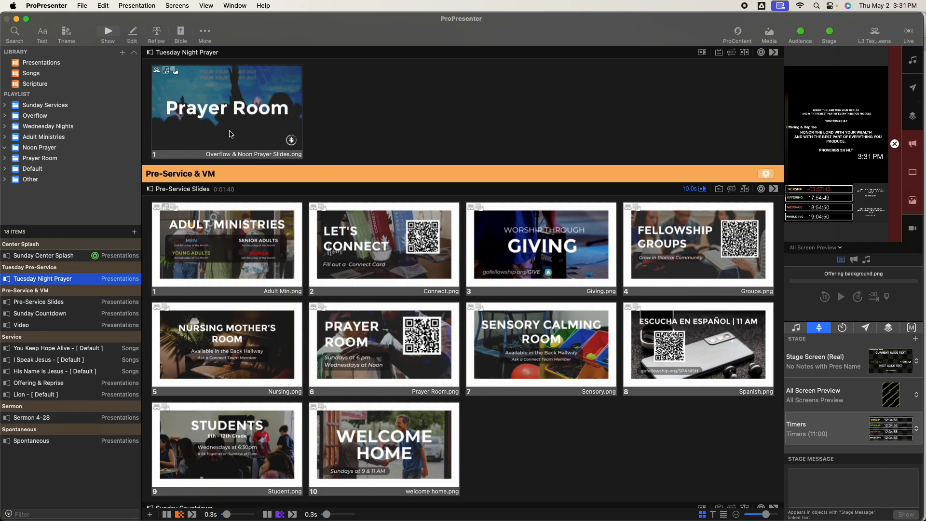
click(178, 119)
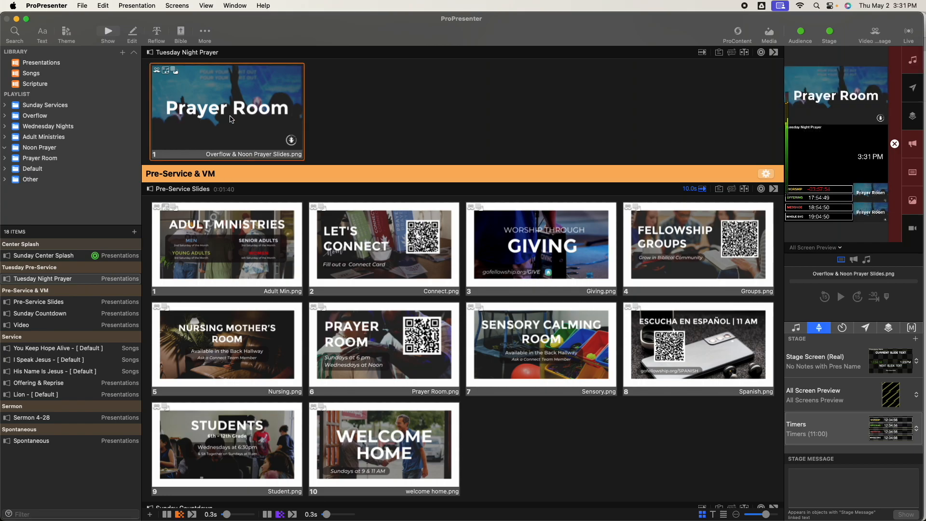
scroll(270, 217, down, 5)
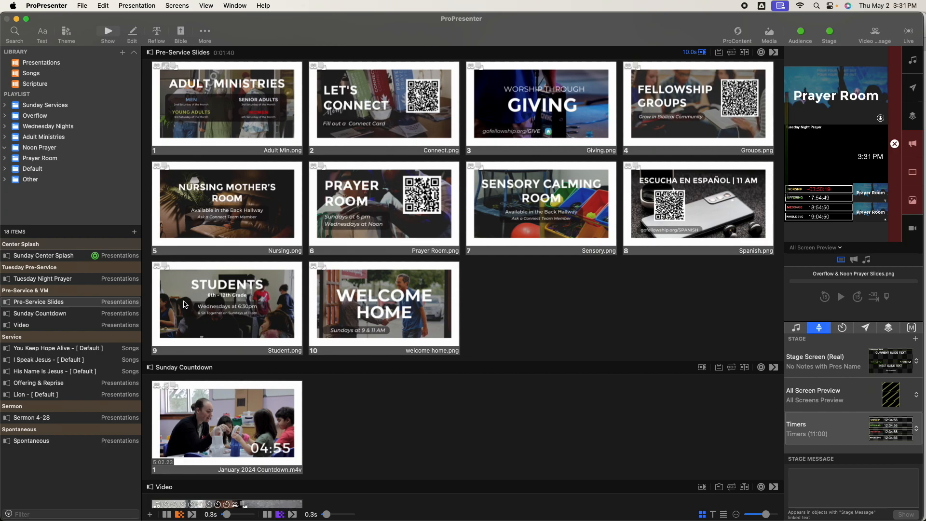